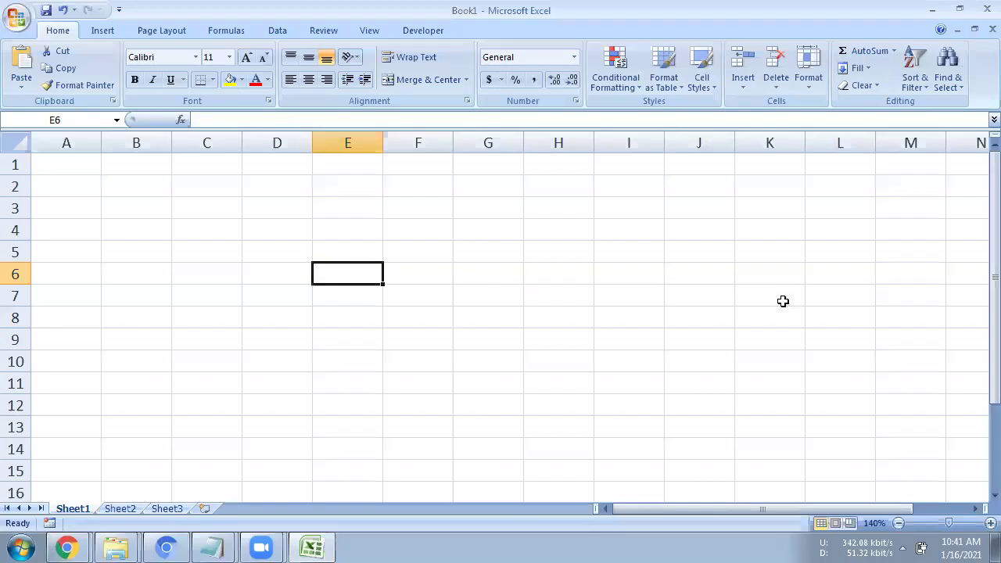
Step: Select cell G3 on the empty Sheet1
left_click(504, 213)
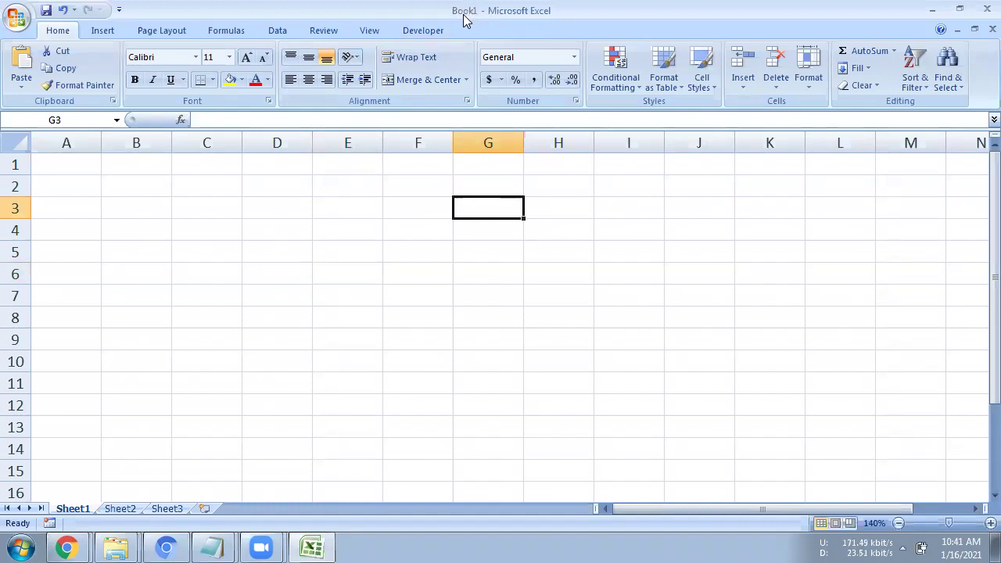
Step: Flip through the blank Sheet2 and Sheet3, then return to Sheet1
left_click(111, 511)
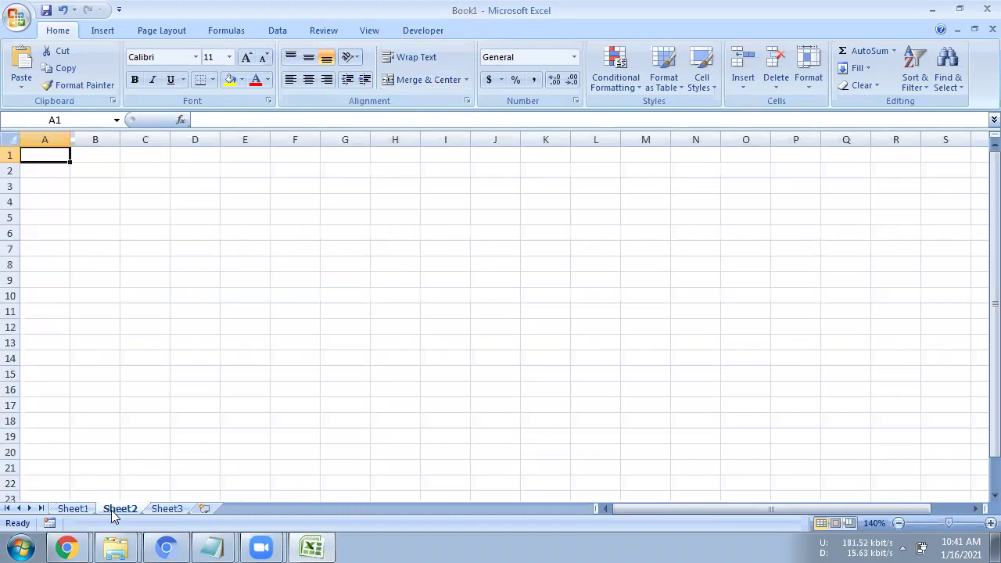
key("ctrl+Page_Down")
left_click(86, 510)
left_click(117, 510)
left_click(162, 510)
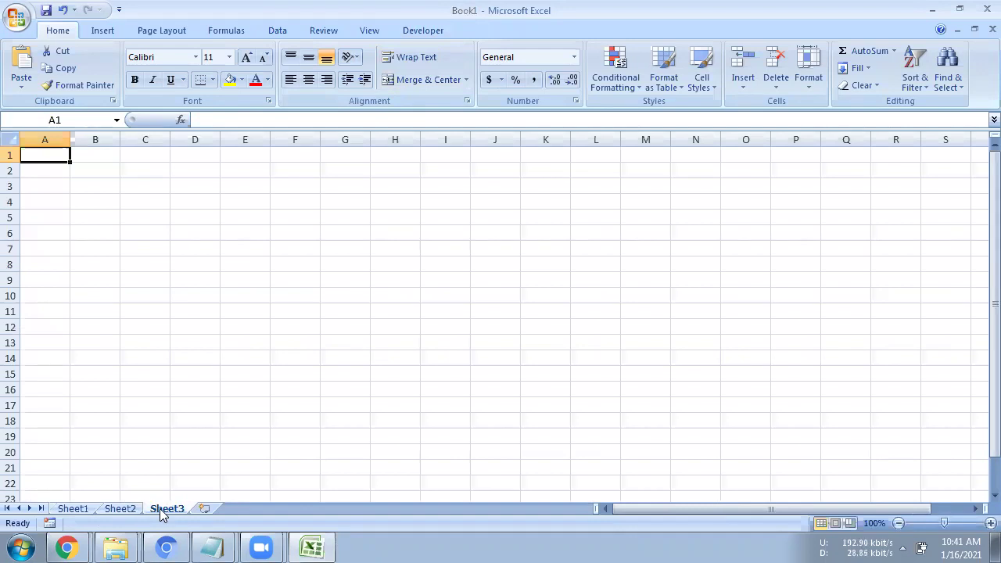
left_click(78, 510)
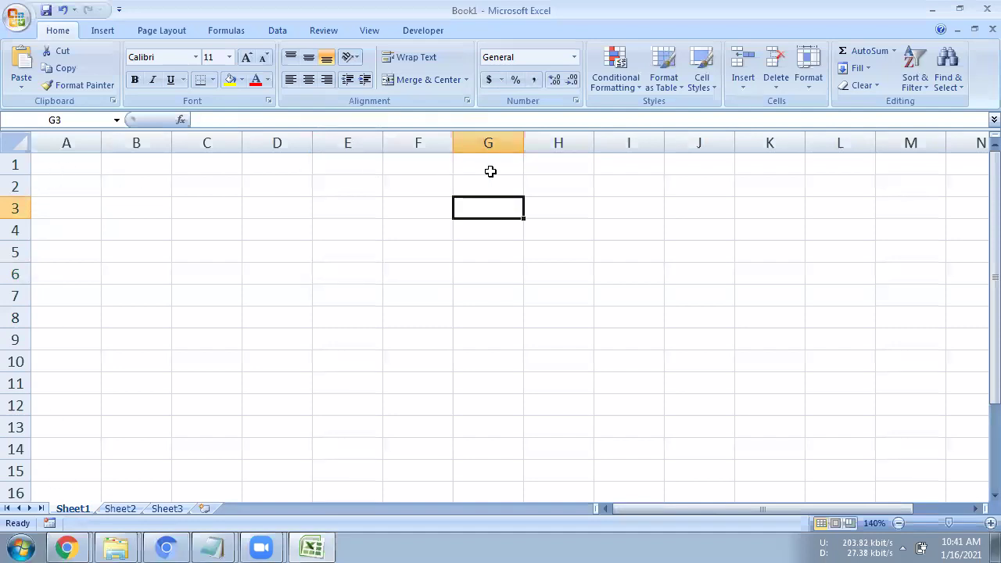
left_click_drag(490, 172, 67, 170)
left_click_drag(216, 213, 213, 276)
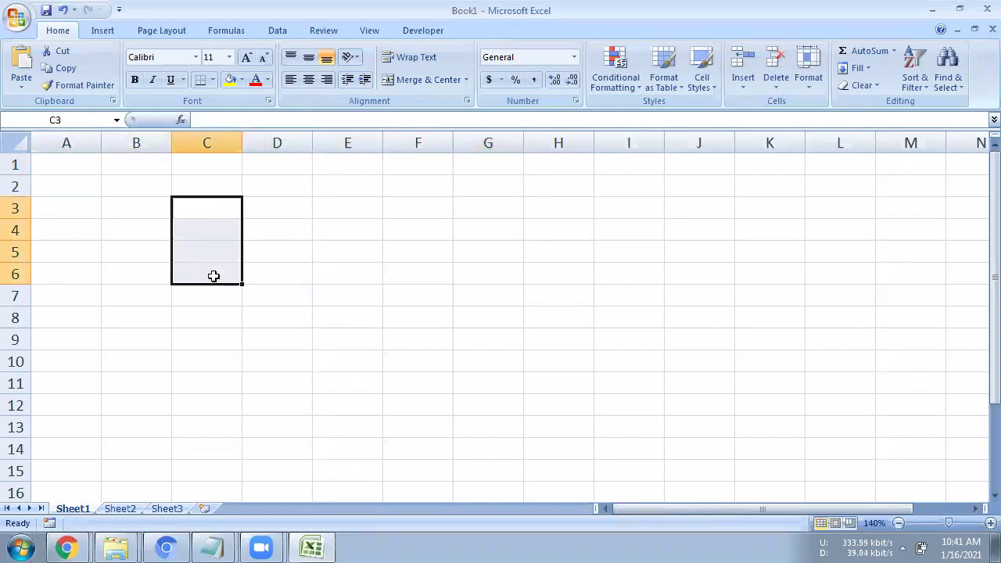
left_click(203, 166)
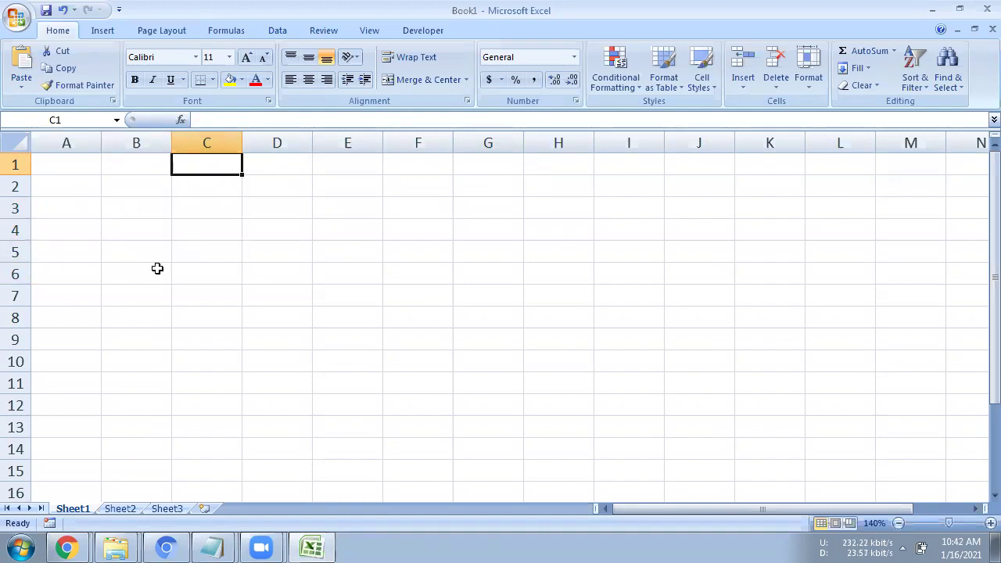
left_click(199, 254)
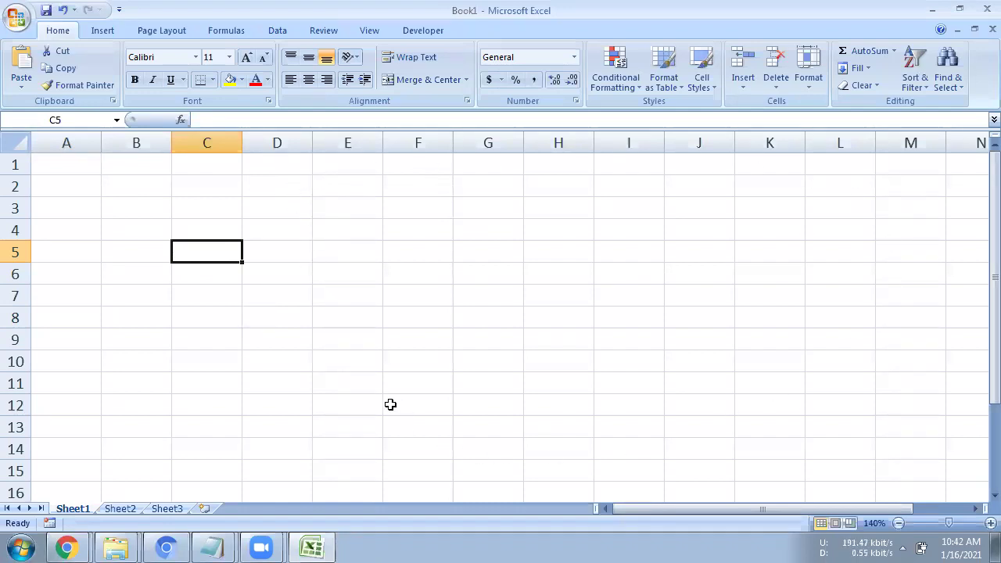
Step: Enter 'hello' in cell C5 and confirm it by clicking G3
type("hello")
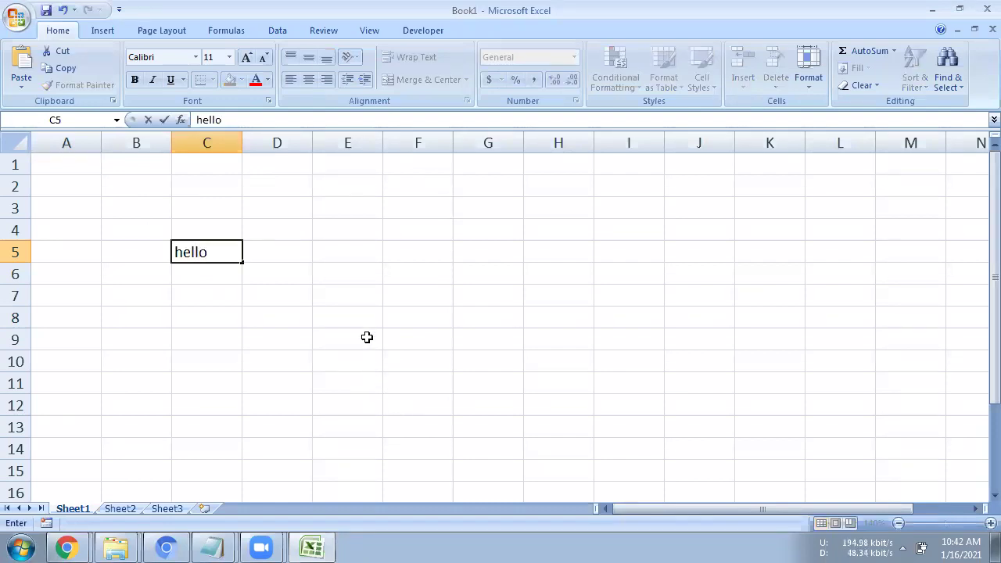
left_click(487, 206)
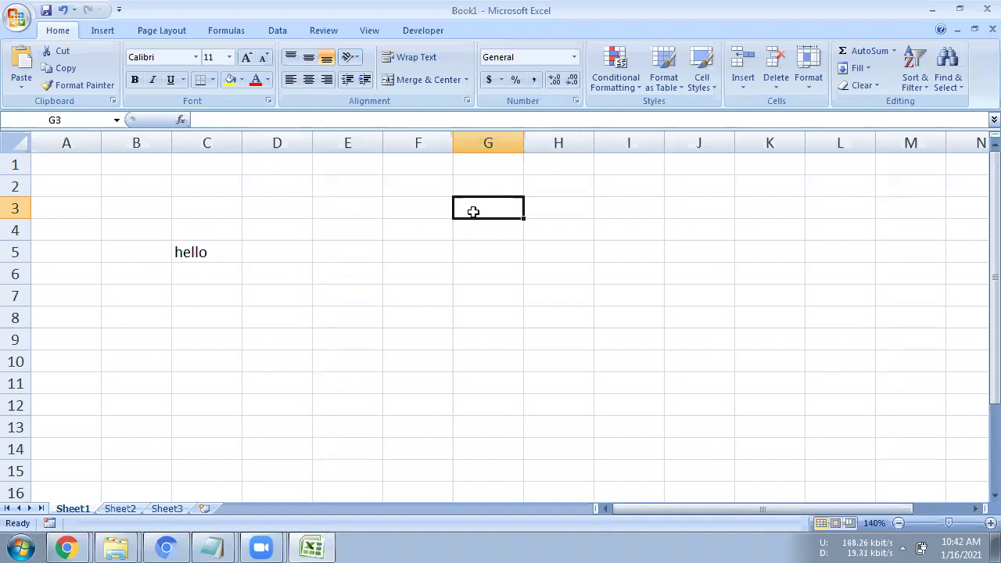
Step: Enter 'Work Book' in G2 and 'Work Sheet' in G3 directly below
left_click(432, 289)
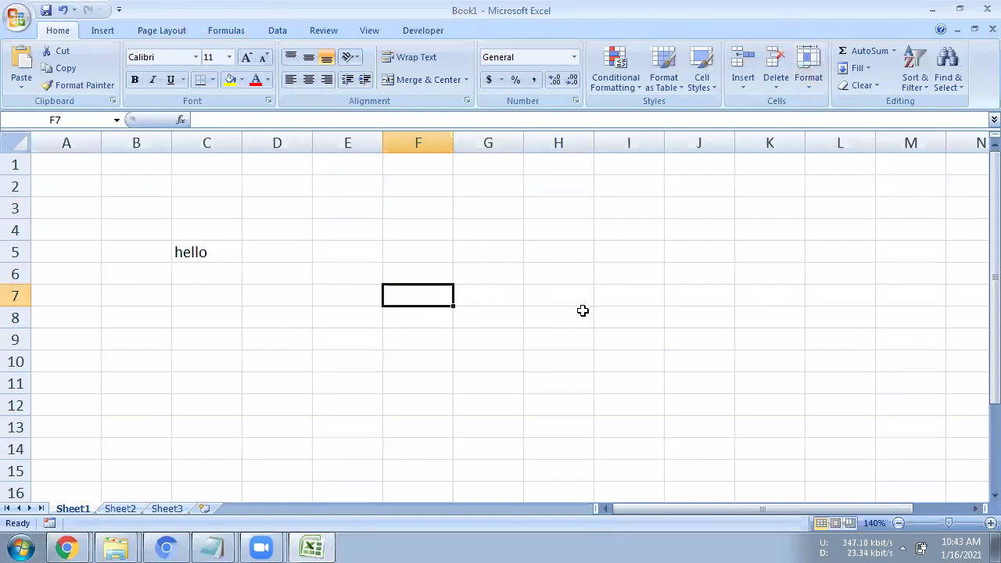
left_click(493, 191)
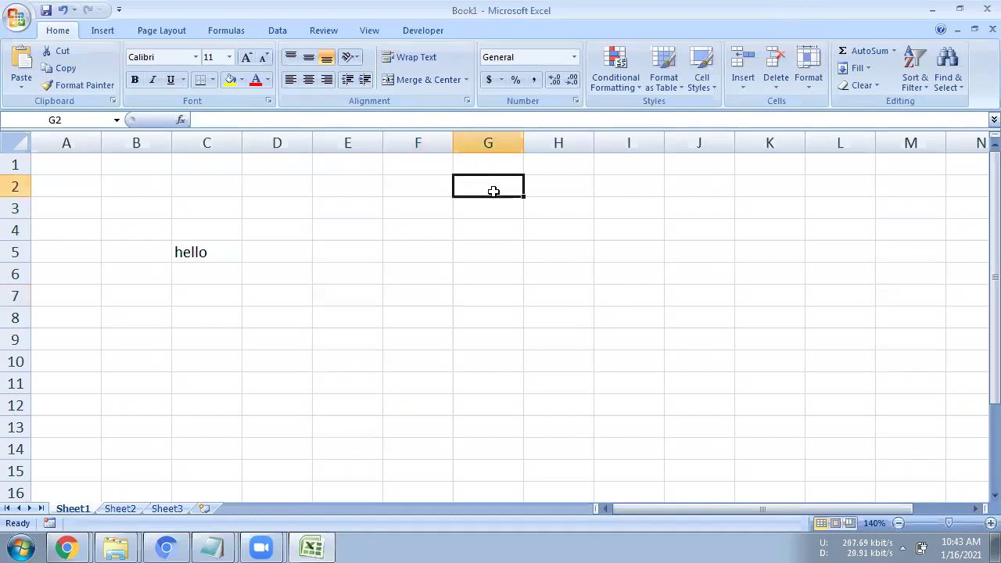
type("Work Book")
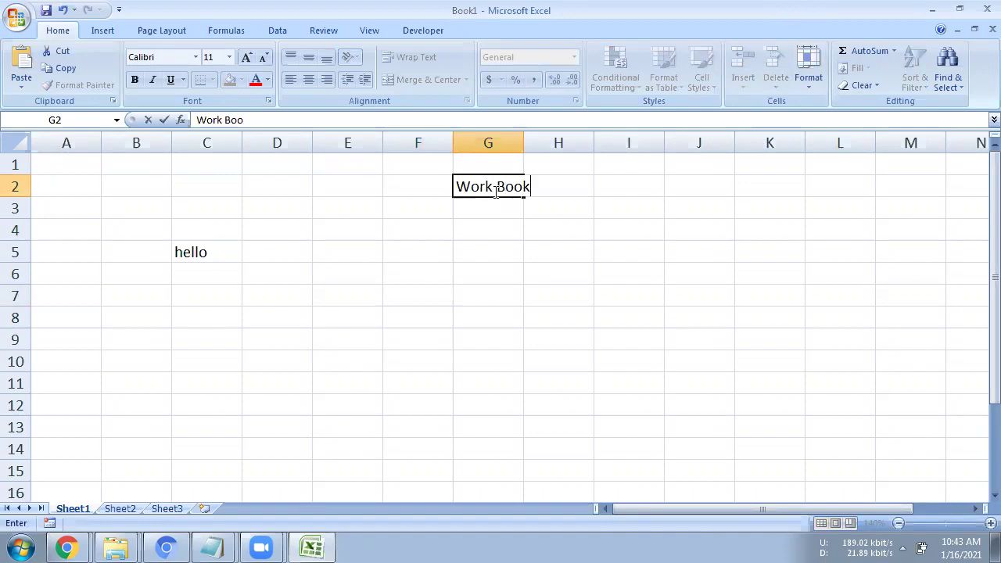
key("Return")
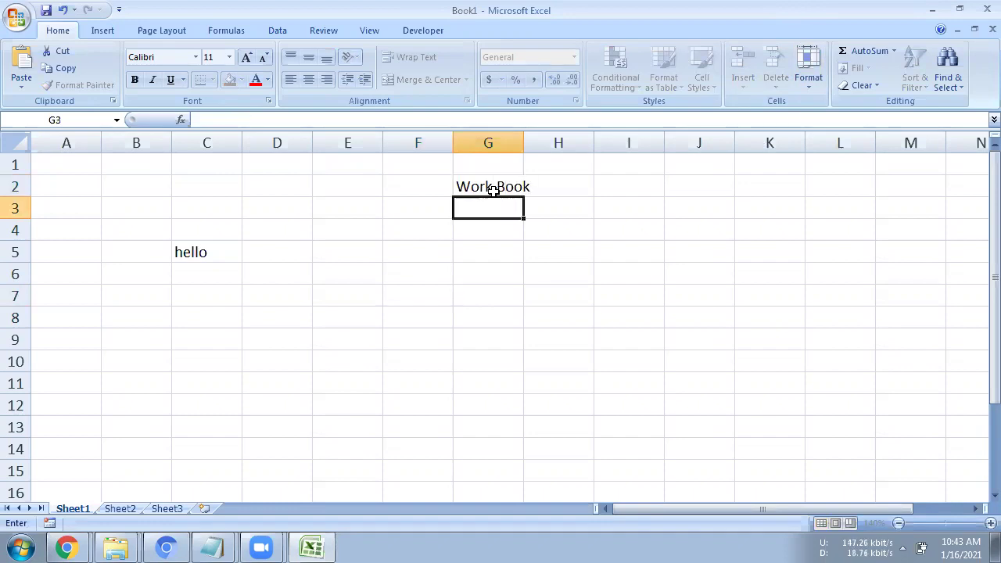
type("Wo")
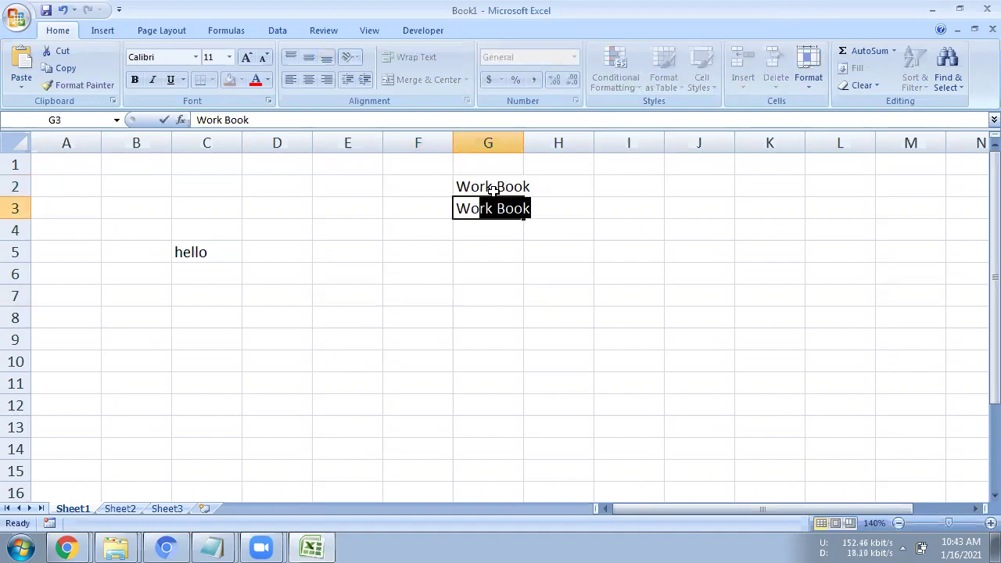
type("rk Sh")
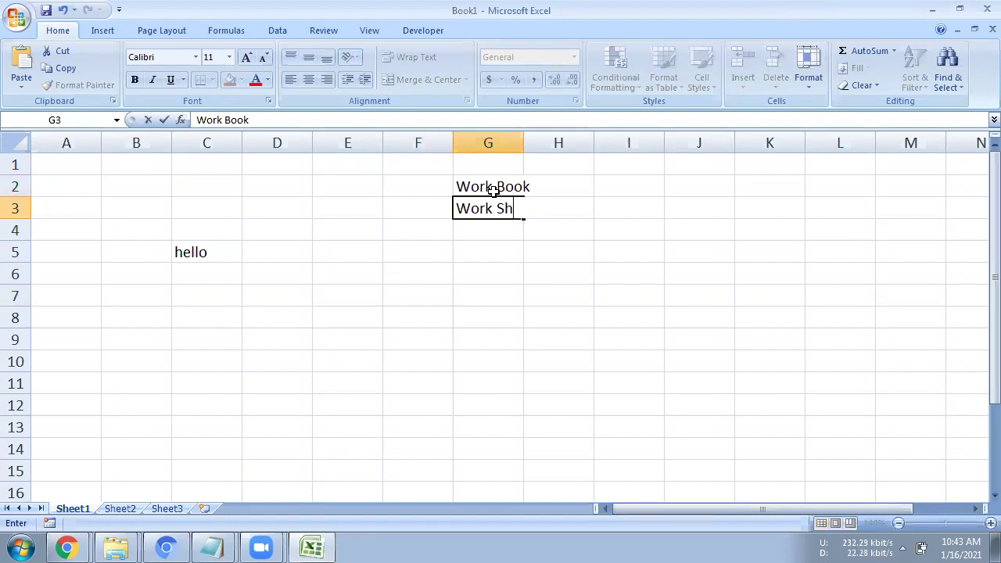
type("eet")
key("Return")
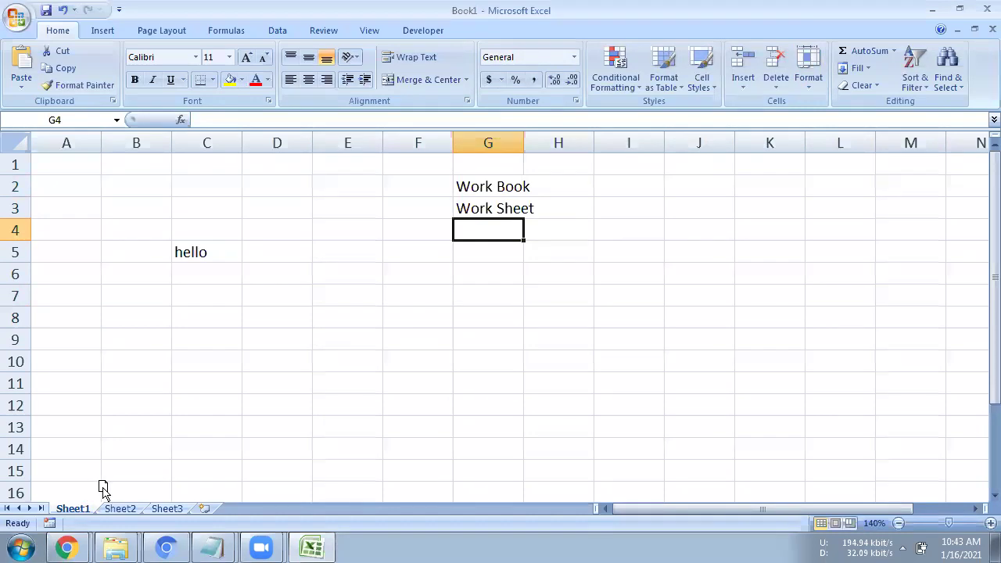
Step: Drag Sheet1 to the end of the tabs and delete Sheet3
mouse_move(138, 509)
left_mouse_down()
mouse_move(119, 517)
mouse_move(236, 510)
left_mouse_up()
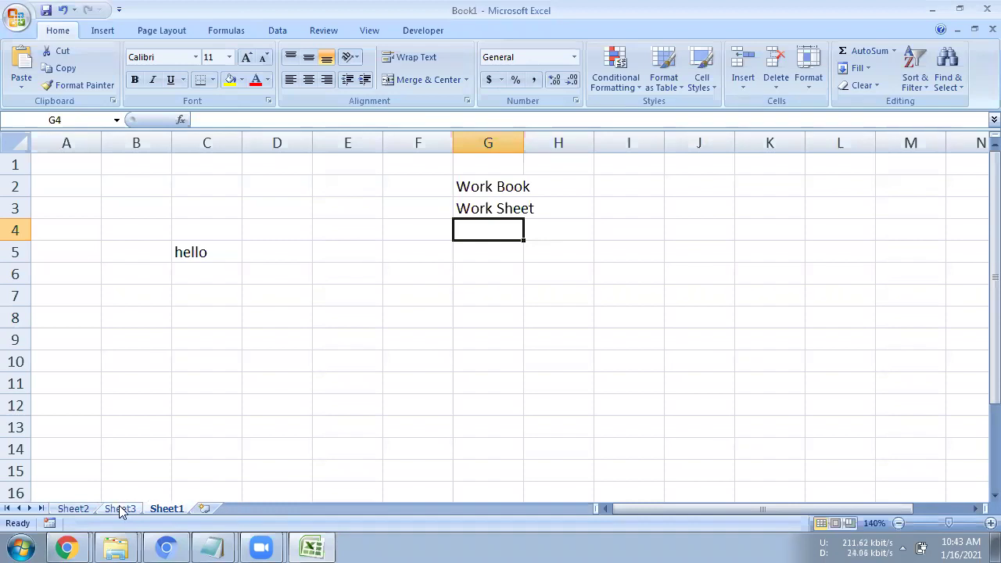
left_click(123, 509)
right_click(122, 508)
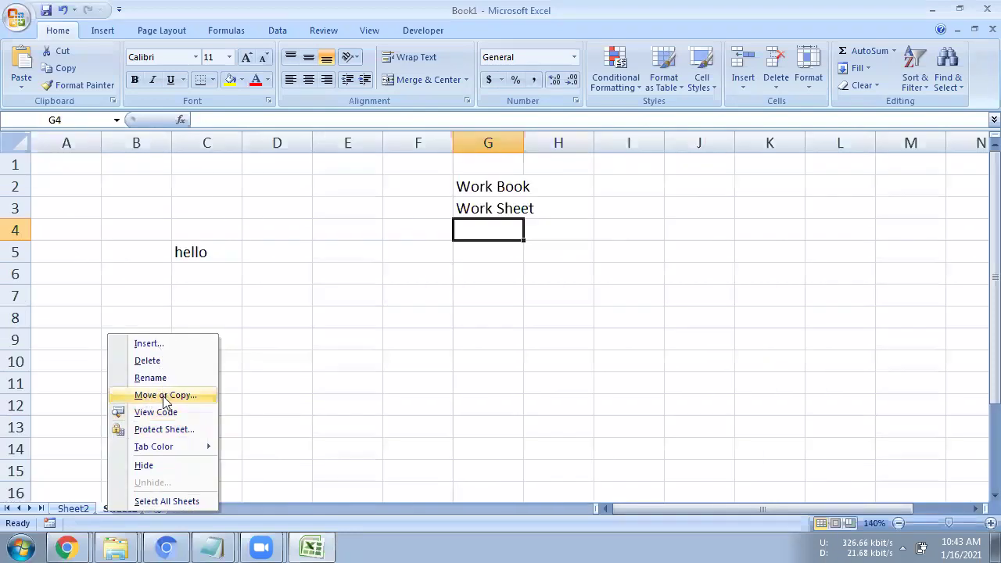
left_click(114, 512)
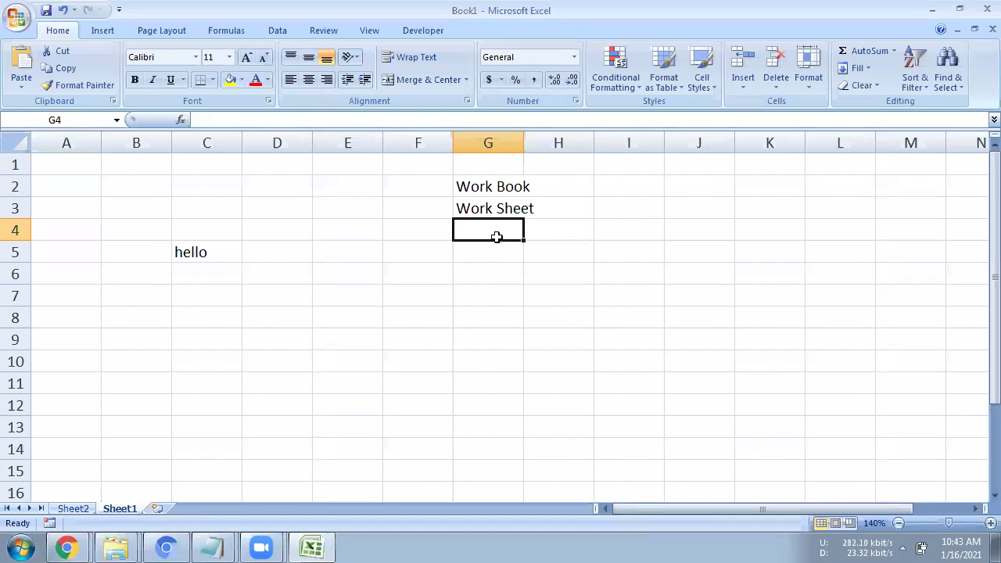
Step: Enter 'ROW' in G4 and 'CoL' in H4
type("ROW")
key("Tab")
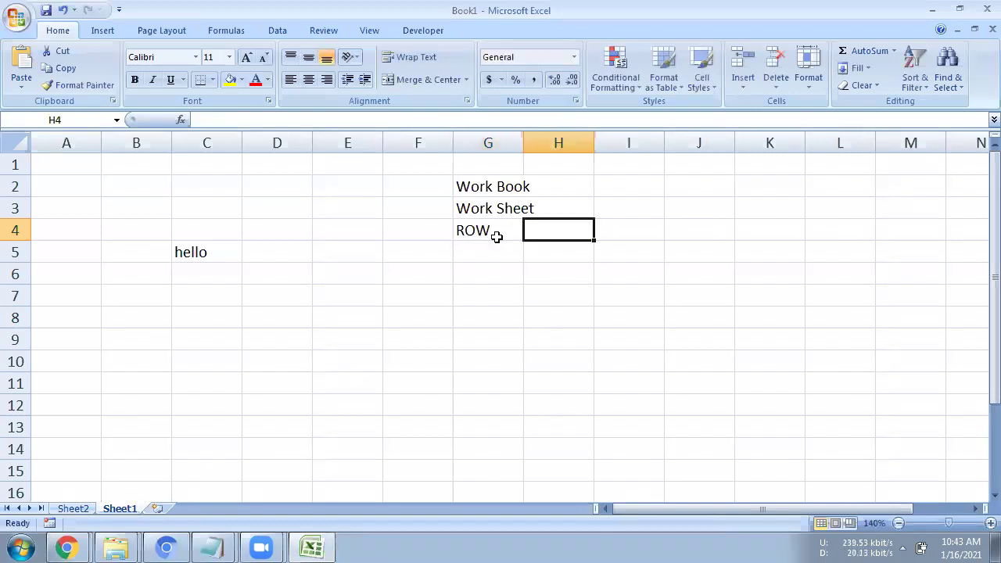
type("CoL")
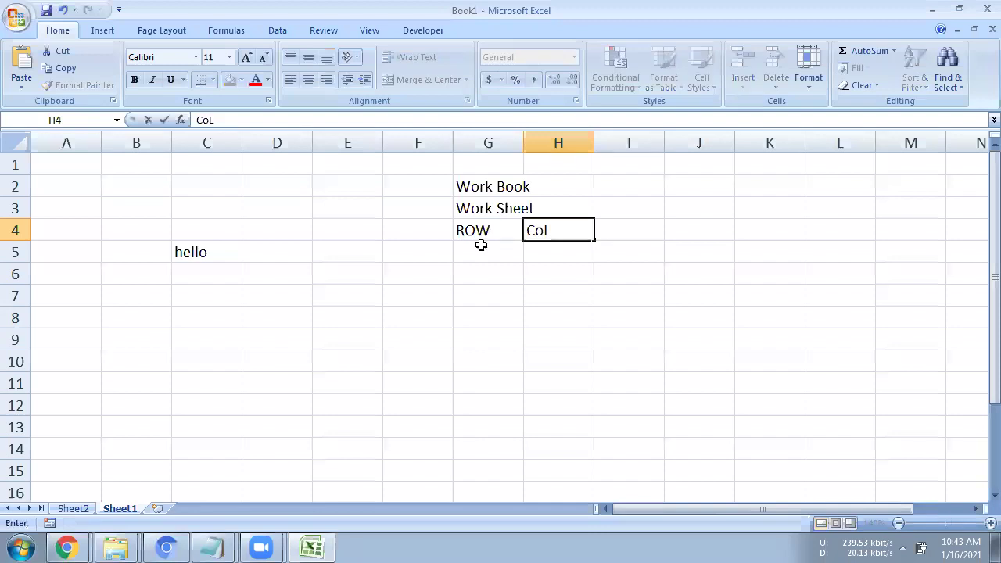
left_click(487, 251)
Step: Type 'Cell' in G5, then merge and centre G5:H5
left_click_drag(497, 230, 542, 243)
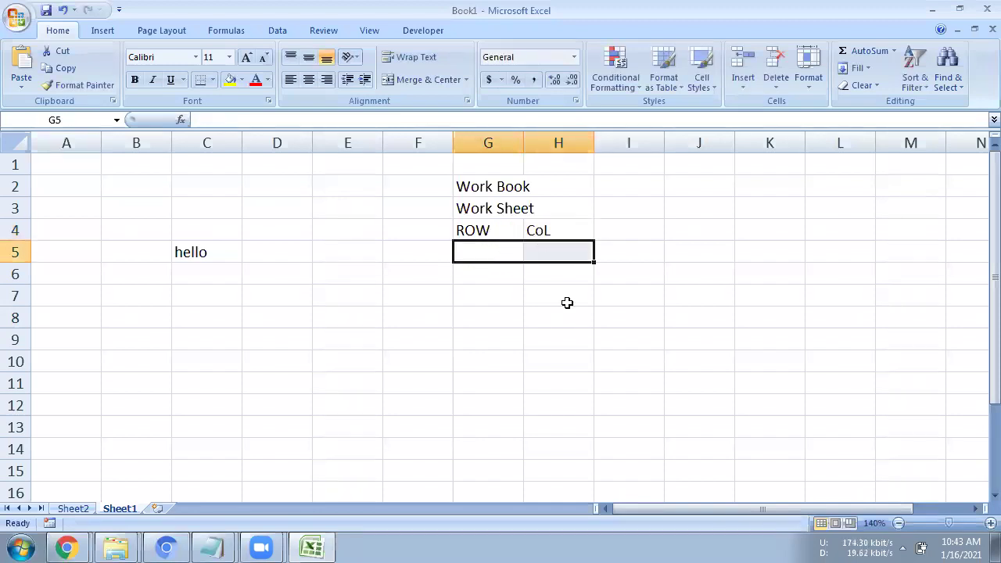
type("Cell")
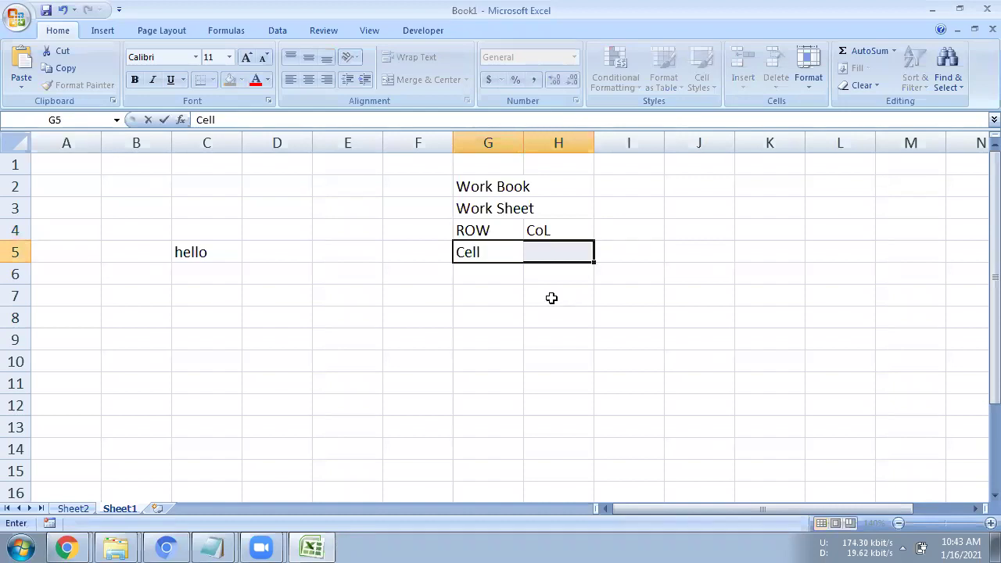
left_click(554, 299)
left_click_drag(500, 251, 571, 242)
left_click(427, 58)
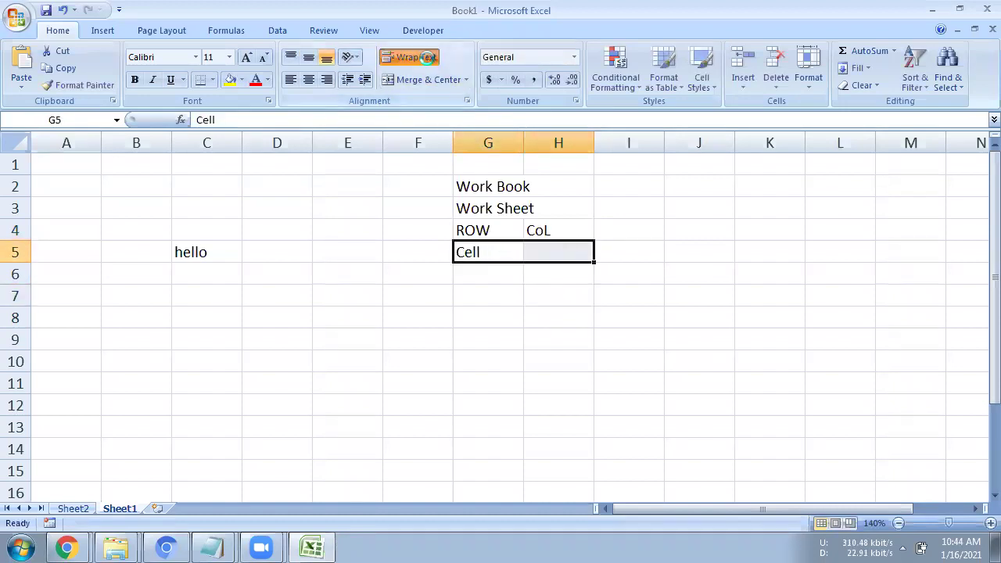
left_click(428, 80)
left_click(501, 288)
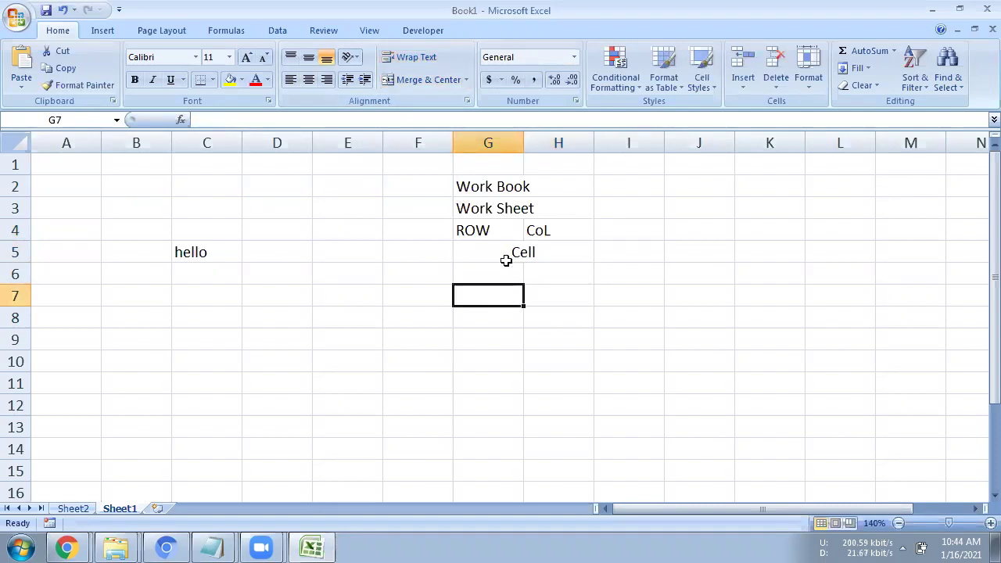
left_click(511, 252)
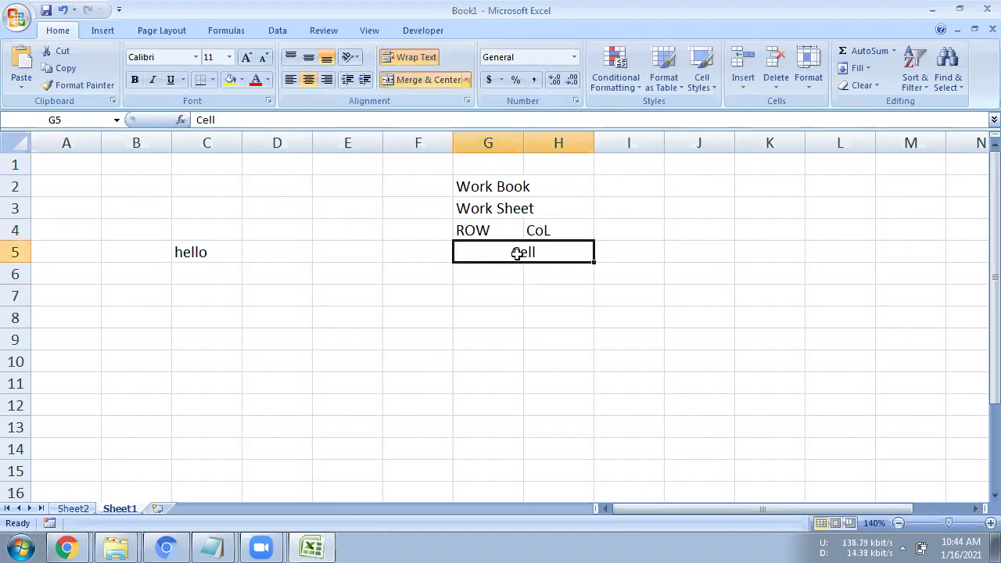
left_click(630, 252)
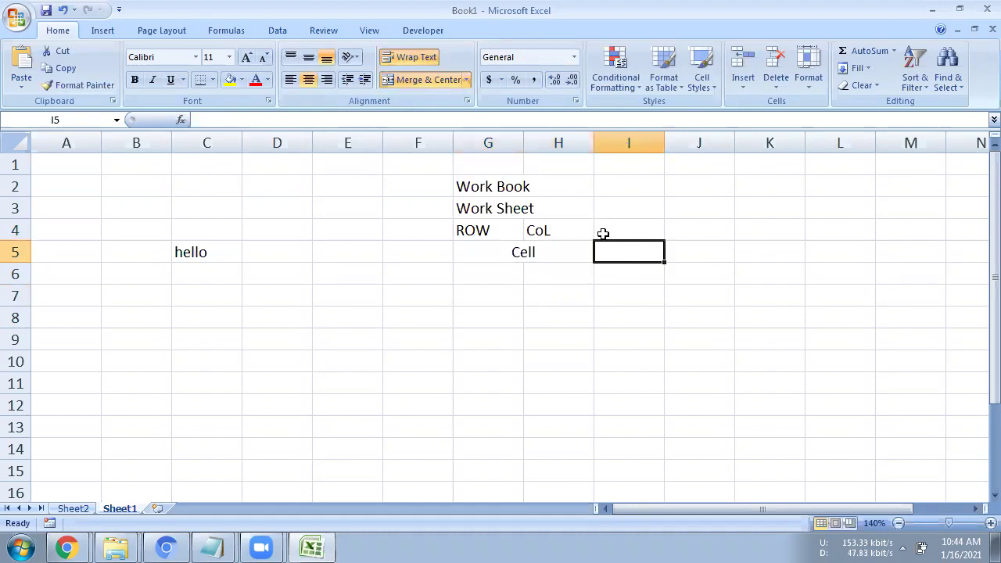
Step: Enter 'Address' in I5 and 'CR' in J5, replacing the mistyped 'RC'
type("Address")
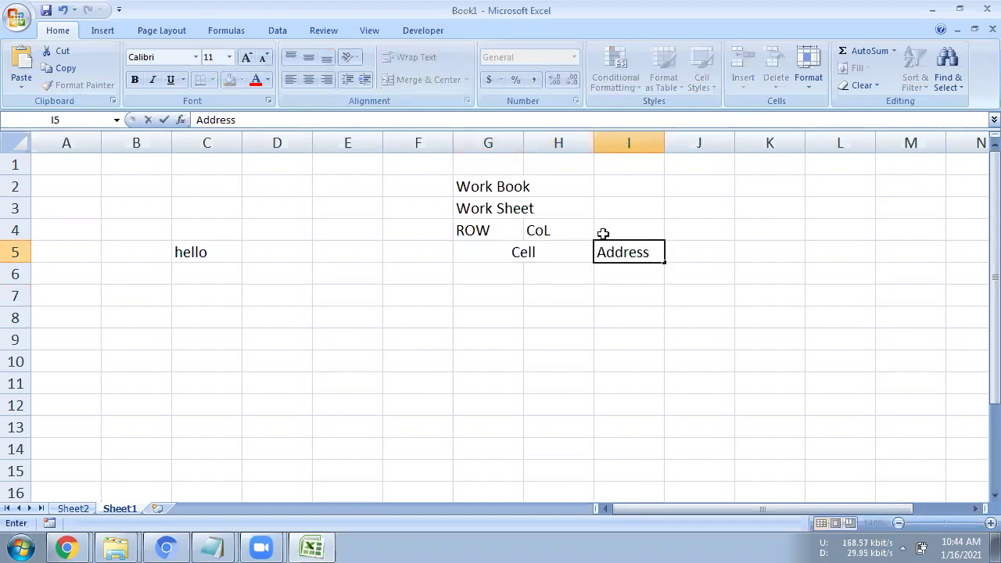
key("Tab")
type("RC")
key("Return")
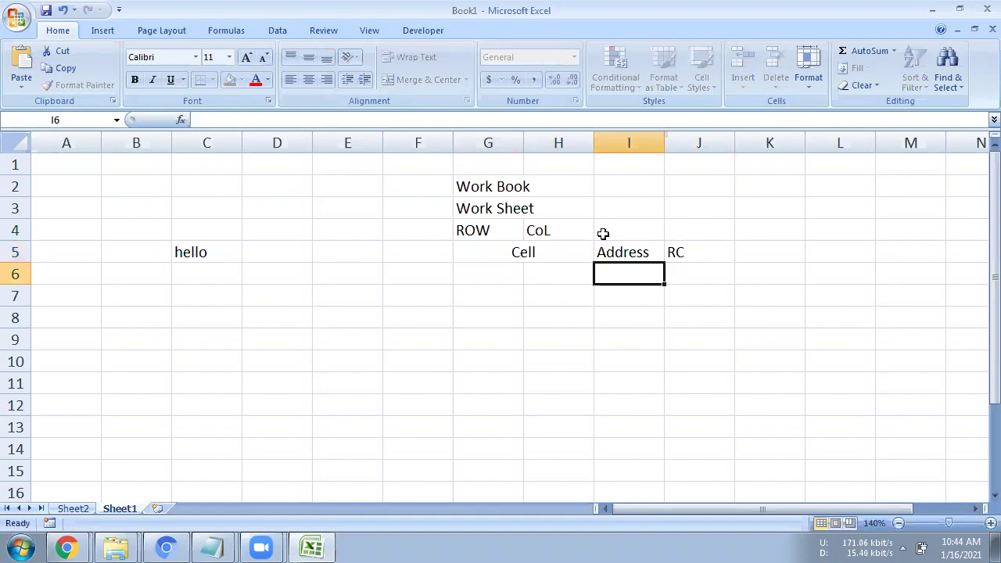
key("Up")
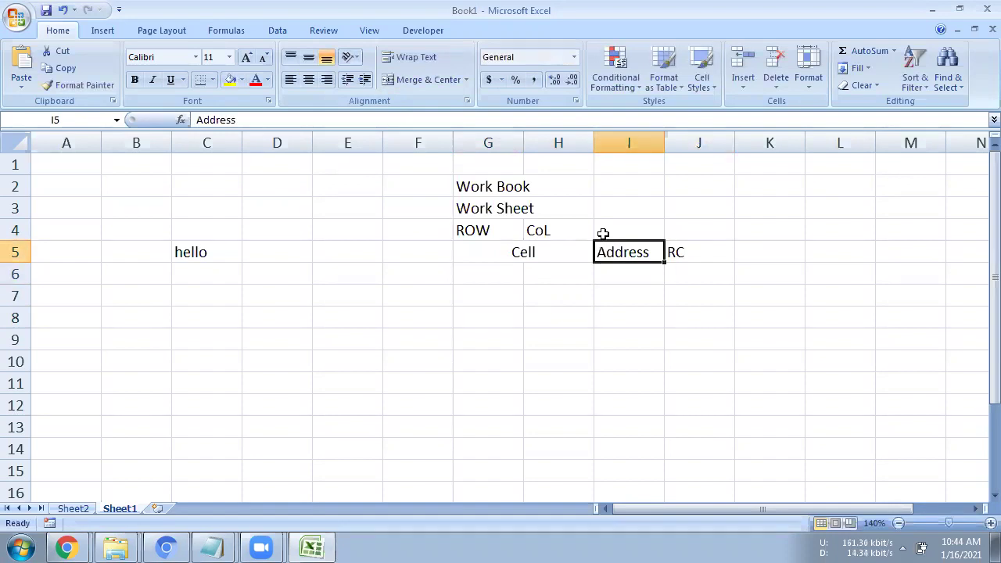
key("Right")
type("CR")
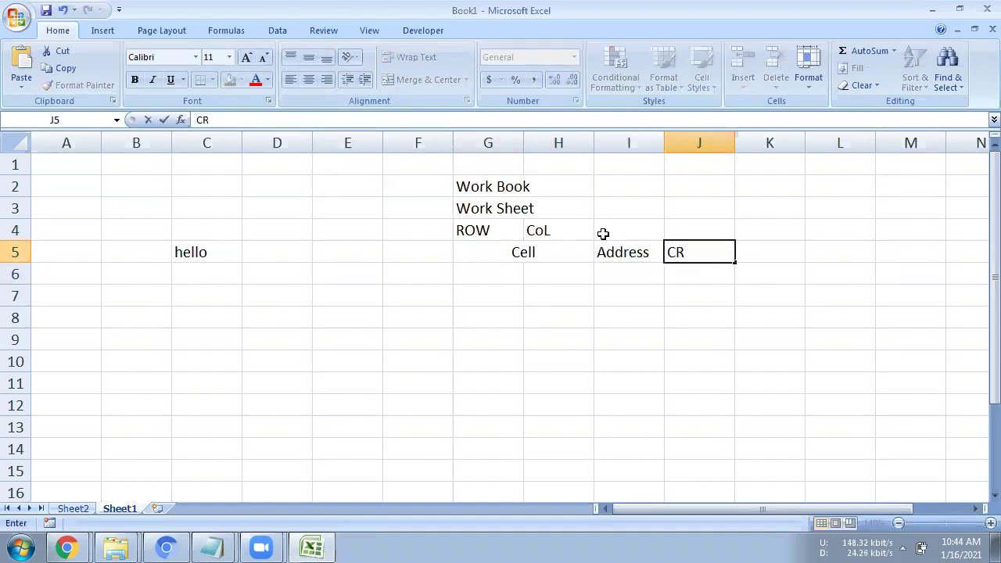
left_click(588, 283)
left_click(547, 253)
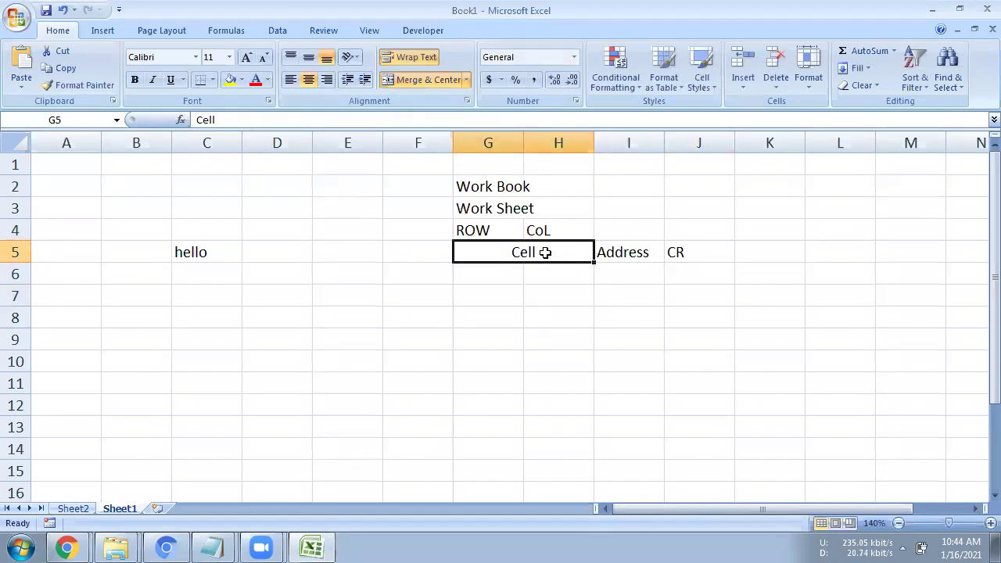
left_click(564, 313)
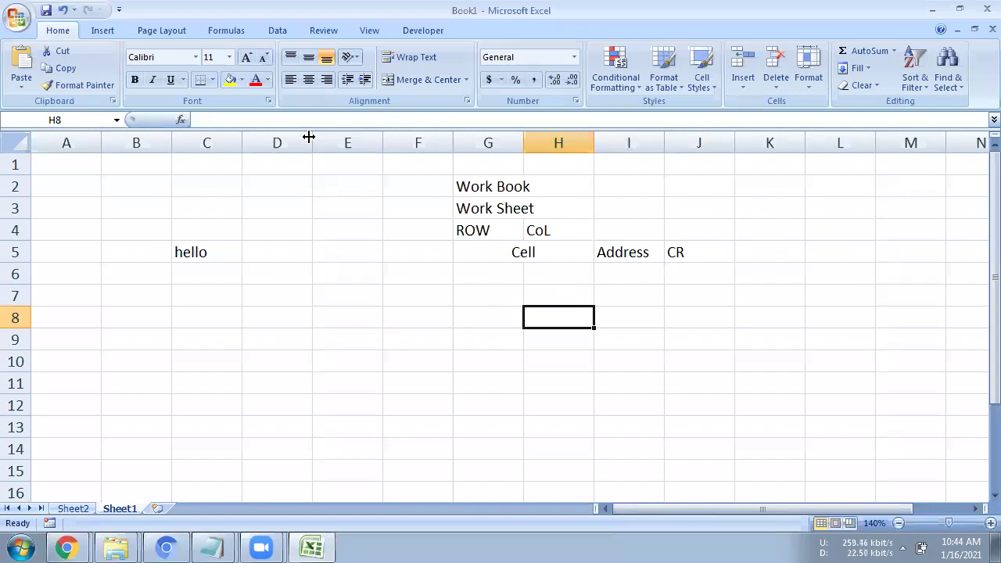
Step: Delete the empty Sheet2
left_click(72, 509)
right_click(73, 510)
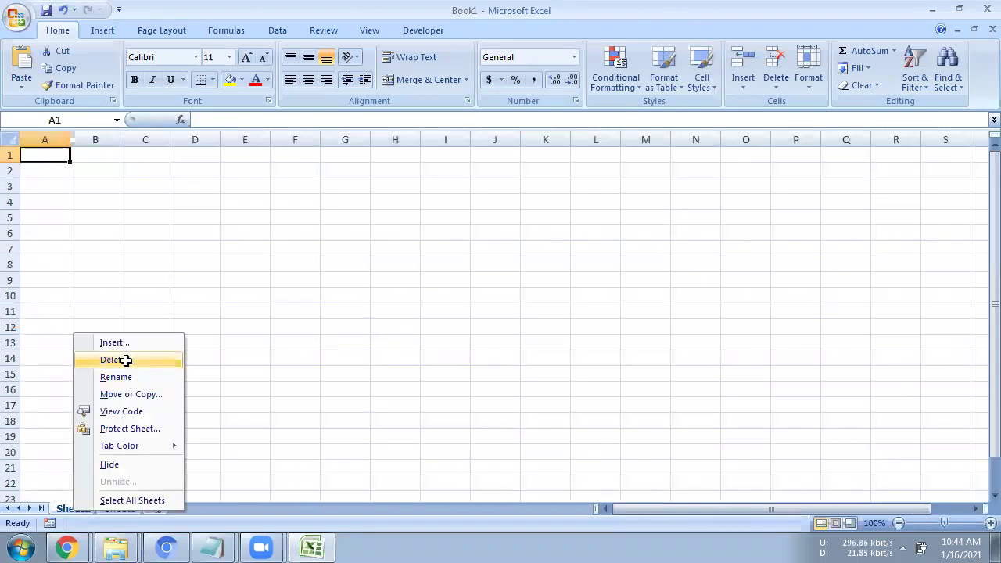
left_click(126, 366)
Step: Rename Sheet1 to 'Jan', add a new sheet named 'Feb', and order Feb before Jan
double_click(72, 509)
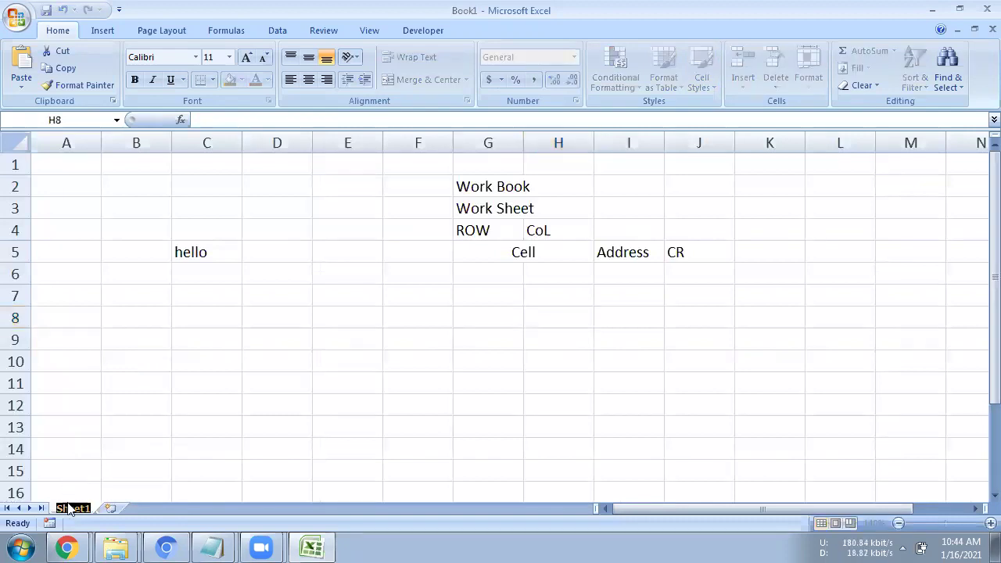
type("Jan")
key("Return")
left_click(92, 509)
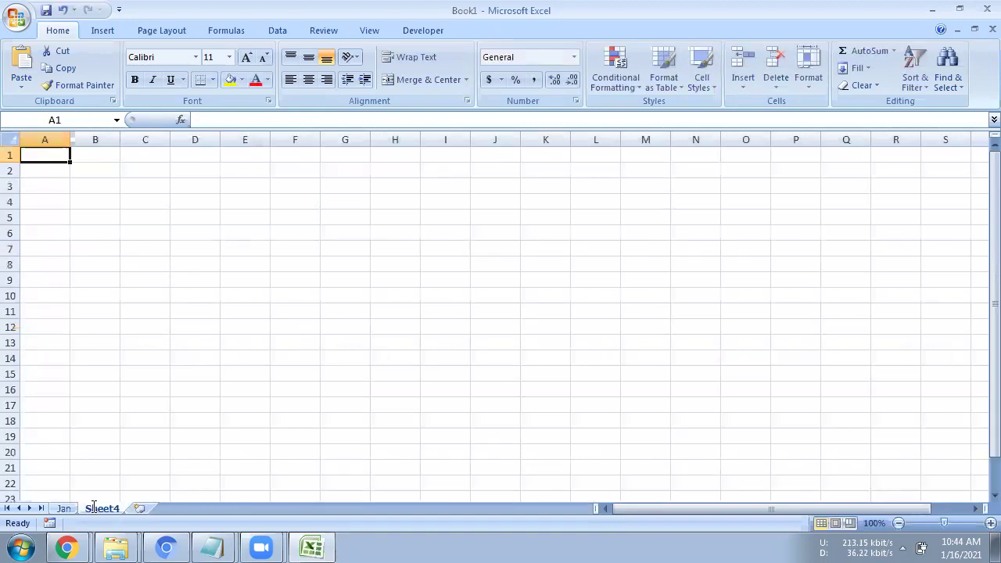
double_click(93, 508)
type("Feb")
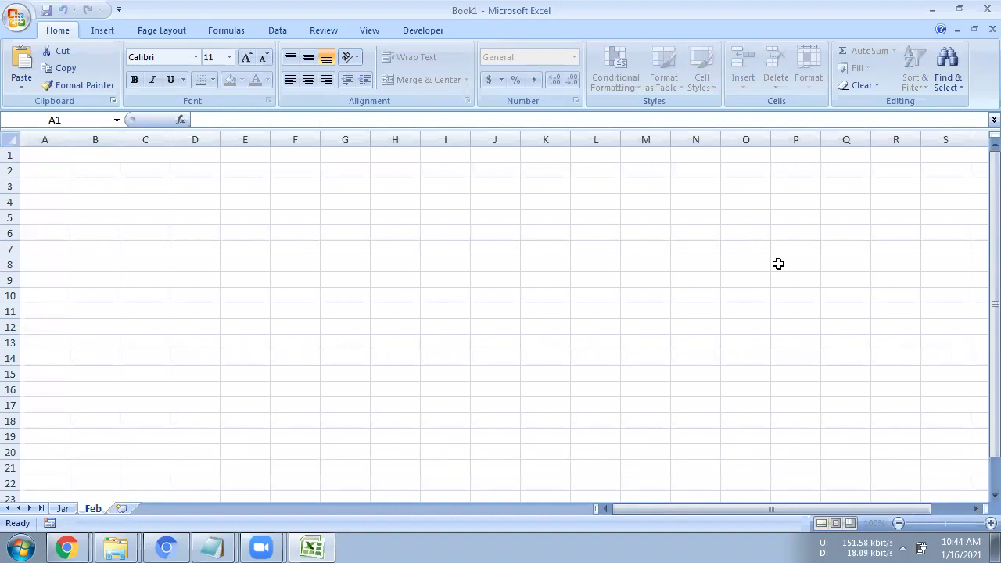
key("Return")
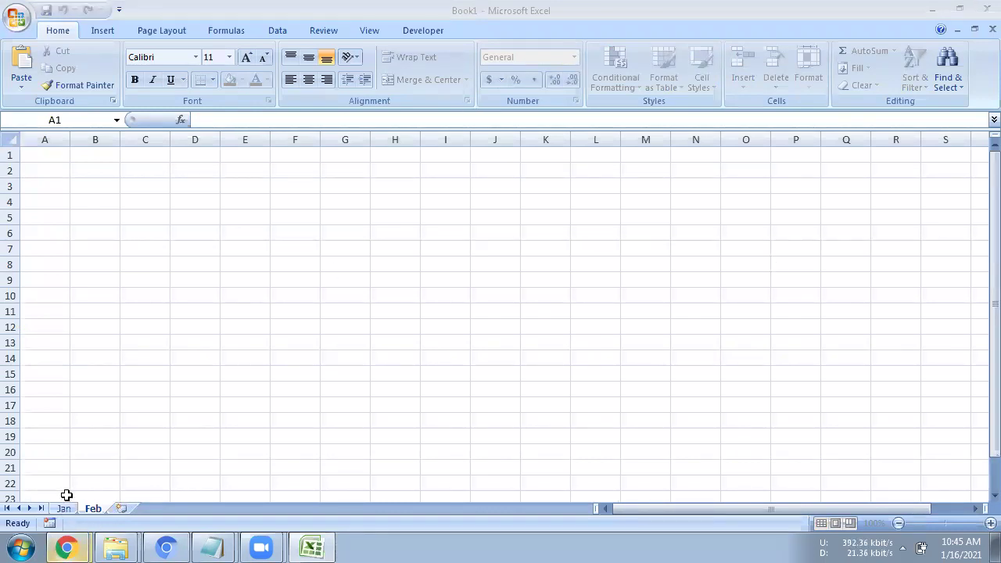
left_click(66, 510)
left_click_drag(66, 510, 118, 516)
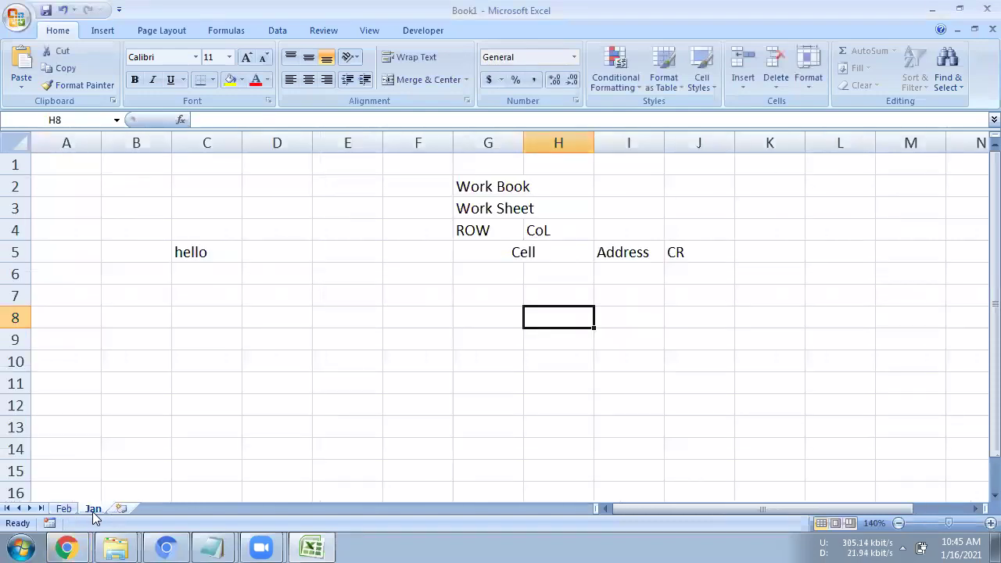
Step: Colour the Jan tab red and the Feb tab green
right_click(94, 511)
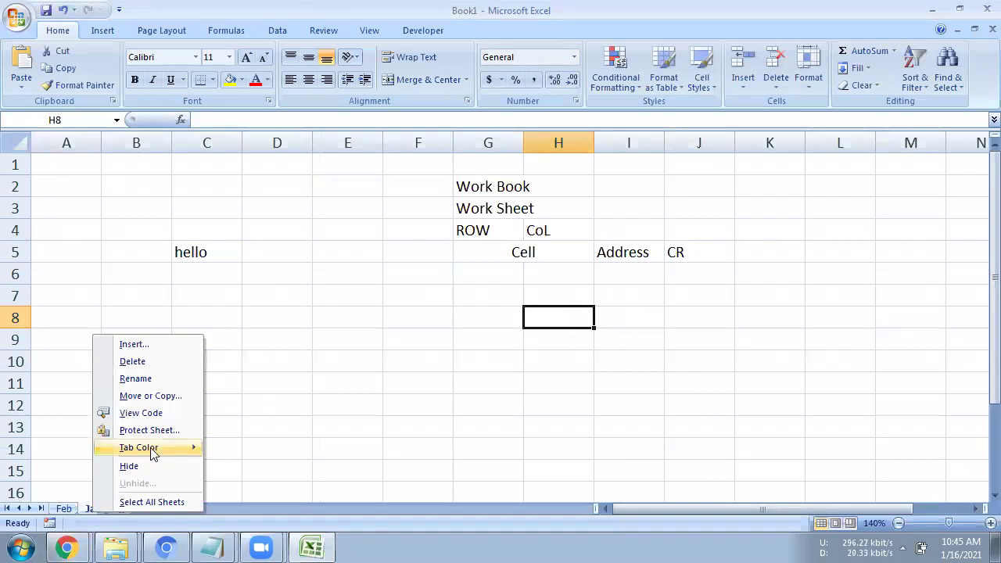
mouse_move(188, 448)
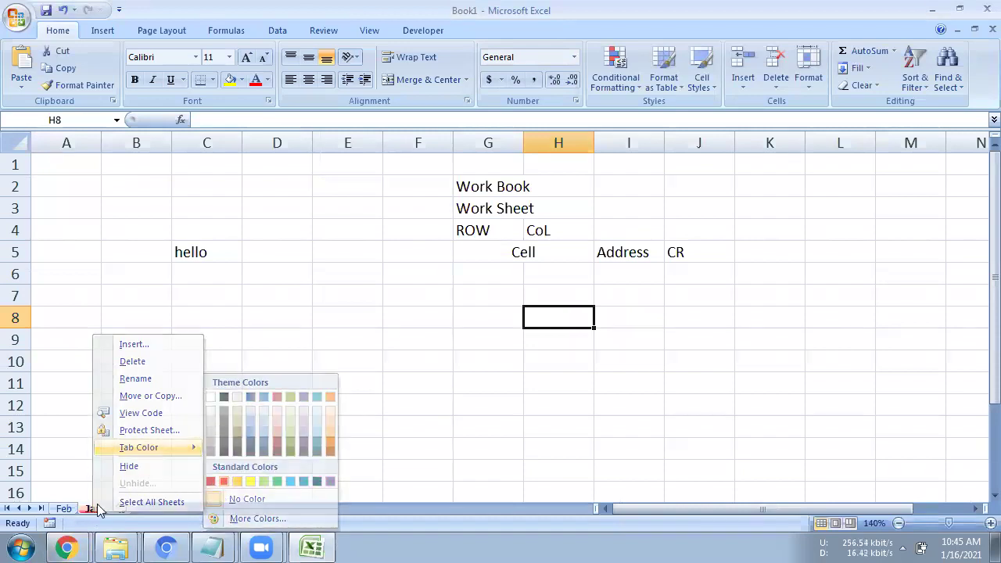
left_click(72, 510)
right_click(71, 510)
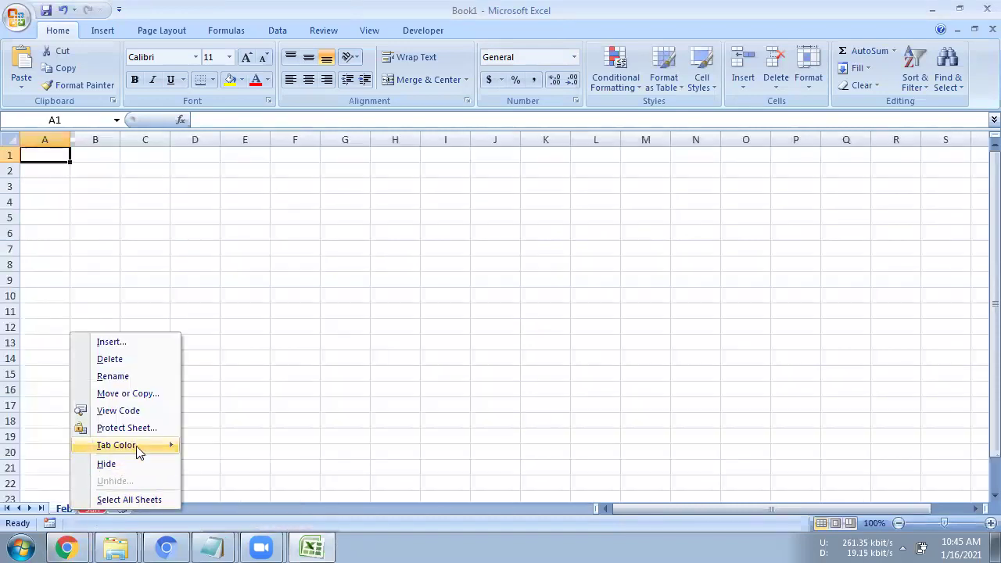
mouse_move(138, 452)
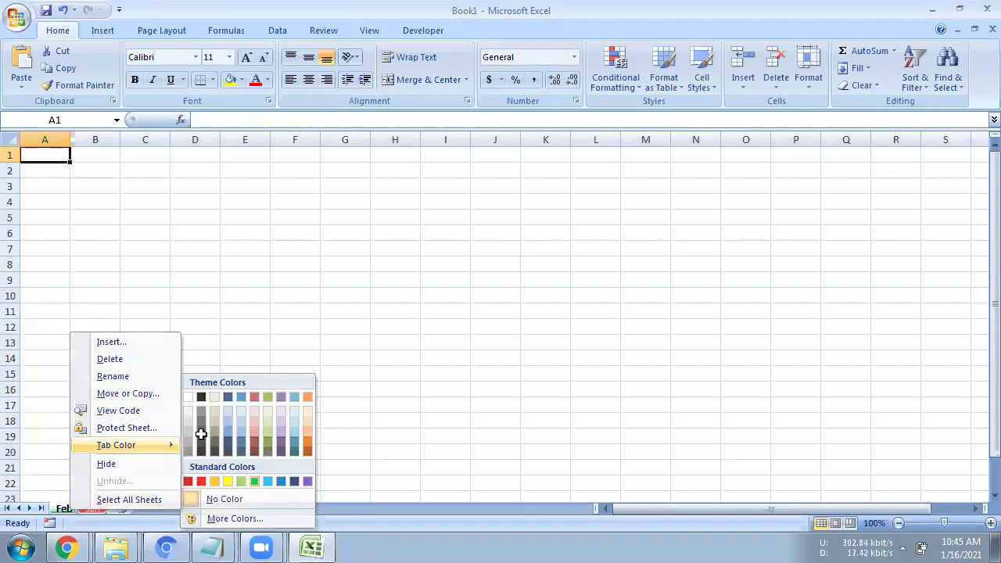
left_click(201, 435)
left_click(92, 509)
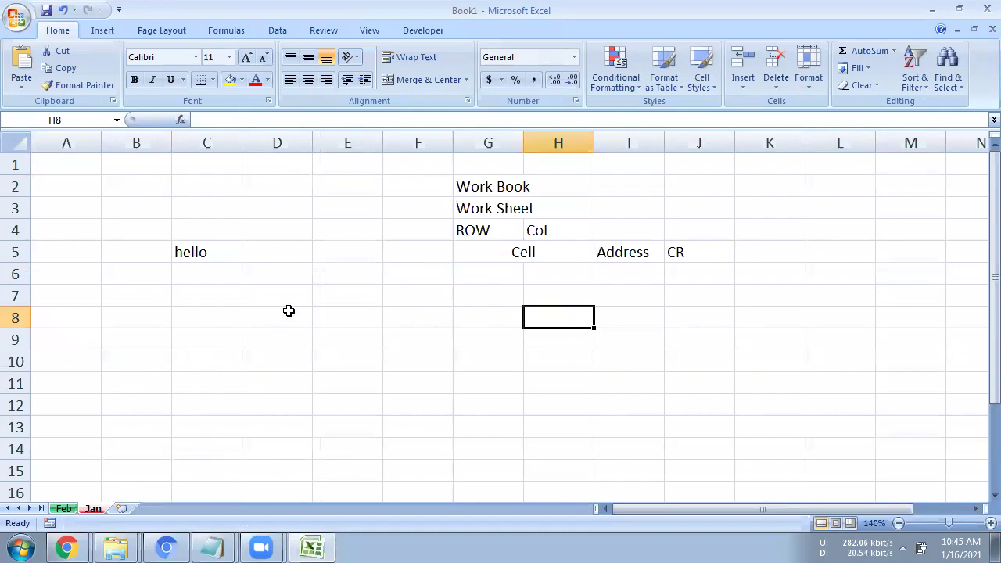
Step: Clear all contents from range C1:J7 on the Jan sheet
left_click_drag(189, 172, 706, 300)
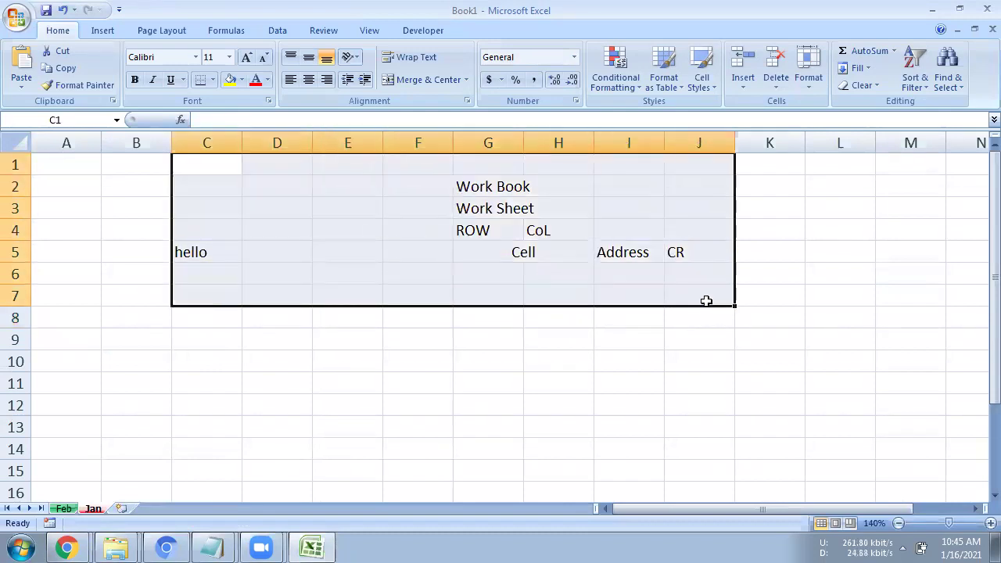
key("alt+h")
key("m")
key("c")
Step: Open the Office Button menu and close it without choosing anything
left_click(572, 358)
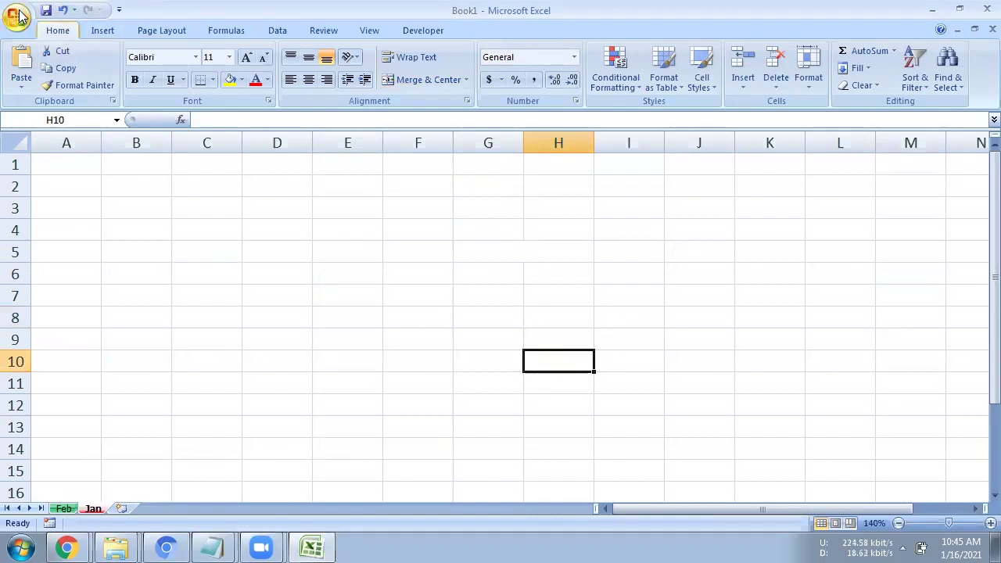
left_click(17, 15)
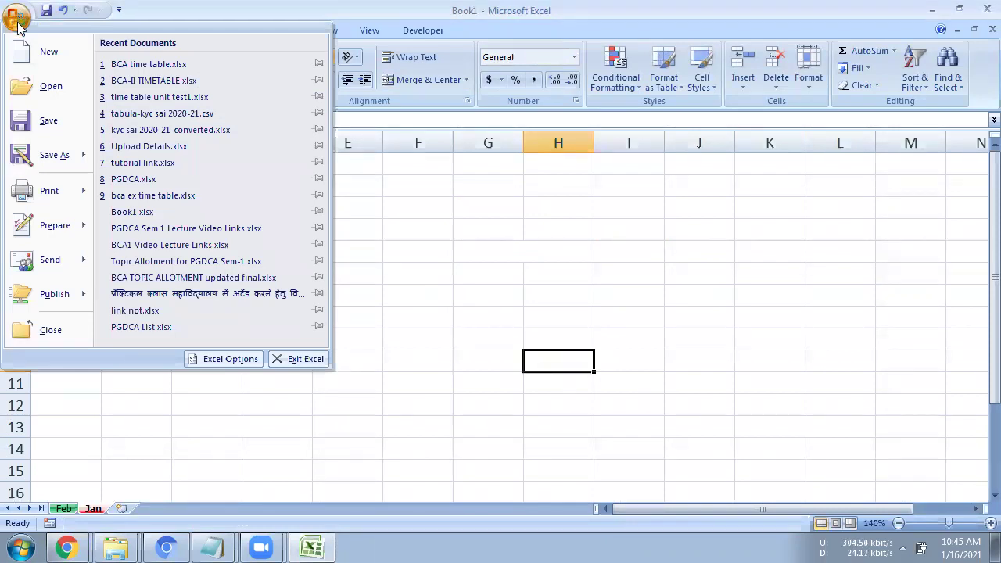
left_click(176, 423)
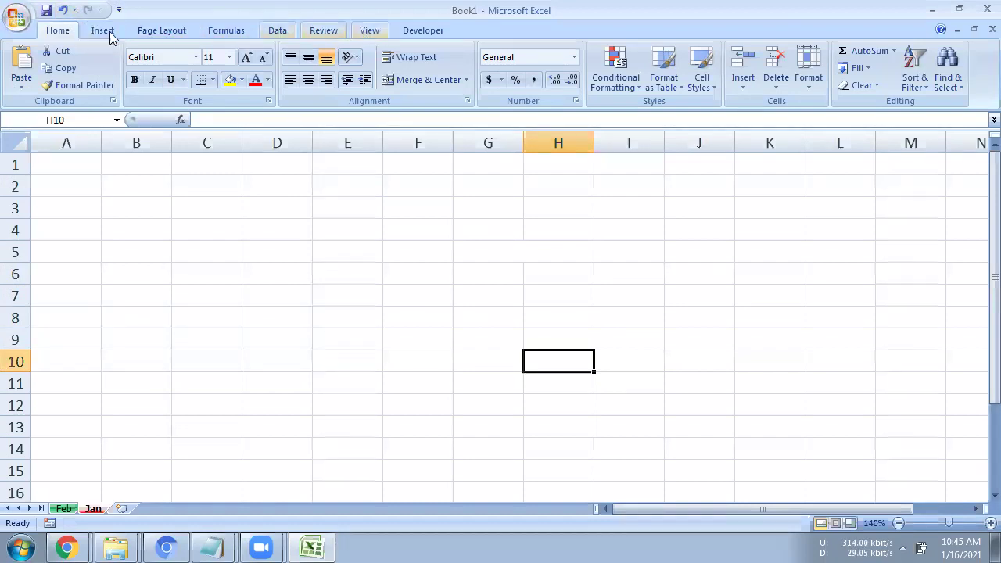
Step: Browse the Developer, Home and Page Layout ribbon tabs, ending on Insert
left_click(421, 30)
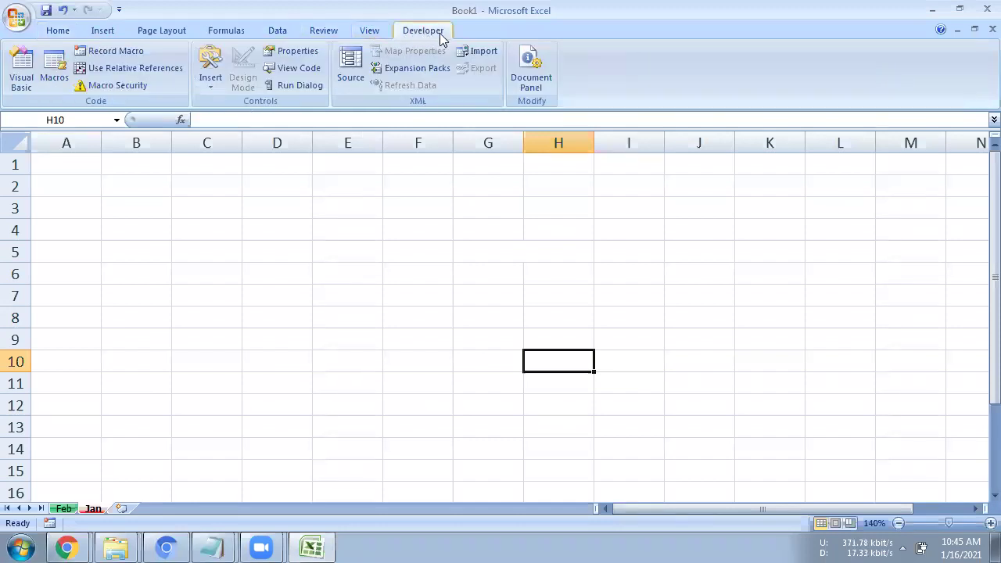
left_click(66, 32)
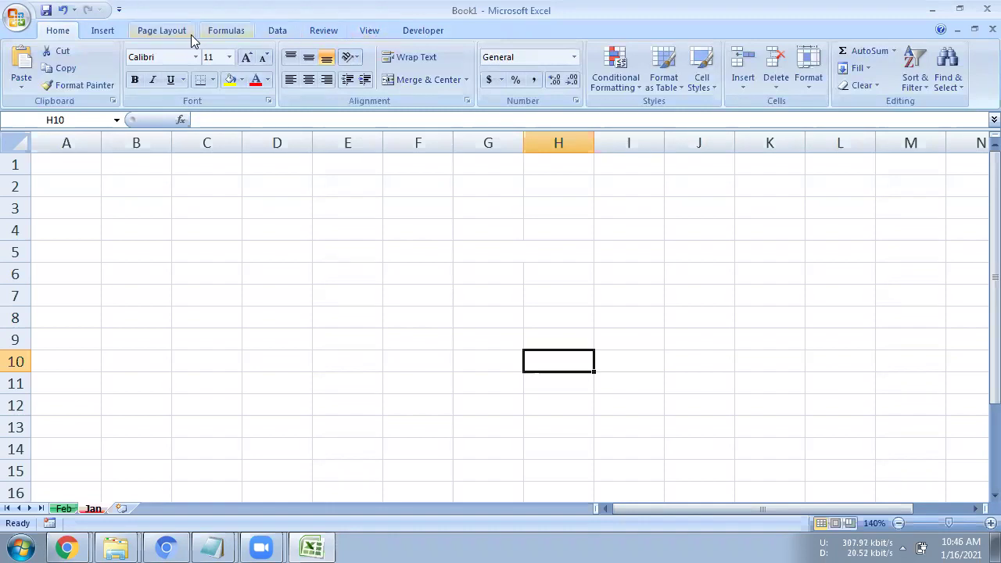
left_click(151, 30)
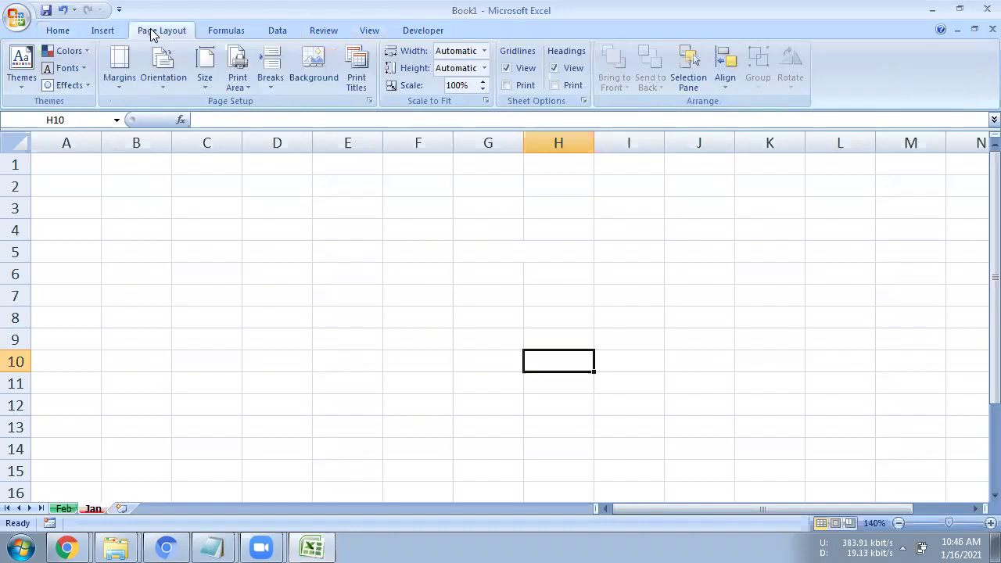
left_click(109, 30)
left_click(118, 85)
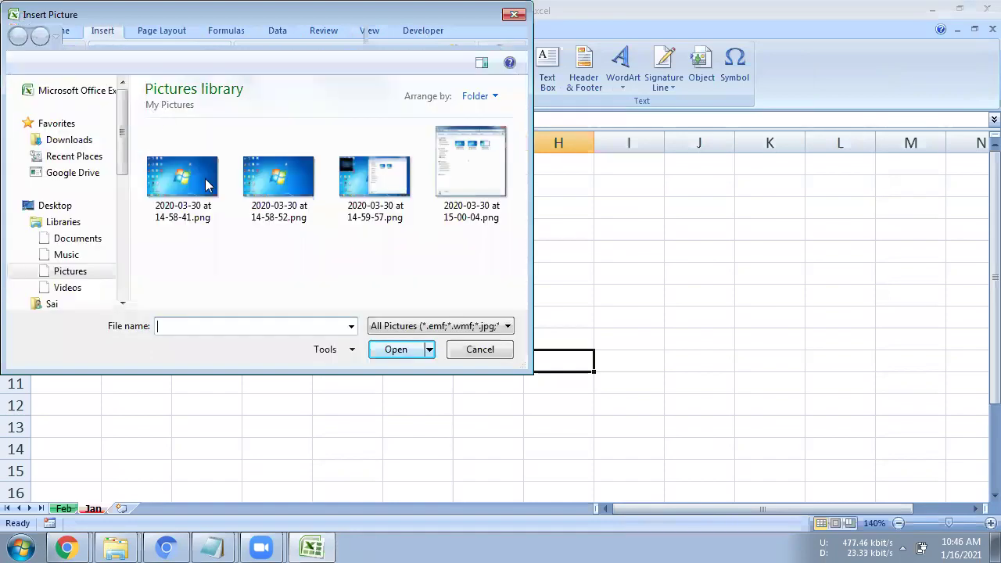
double_click(208, 185)
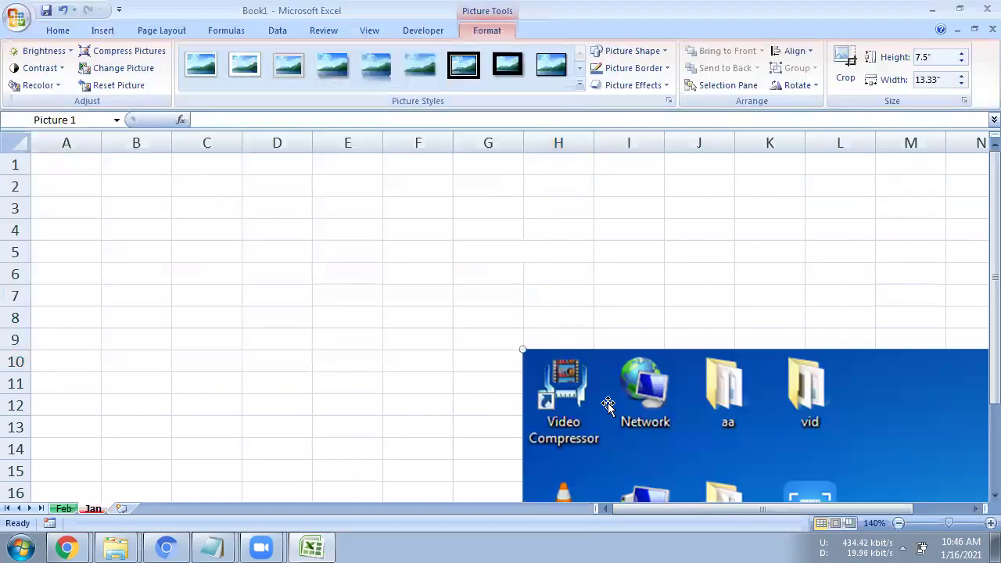
mouse_move(523, 350)
left_mouse_down()
mouse_move(758, 482)
mouse_move(359, 259)
left_mouse_up()
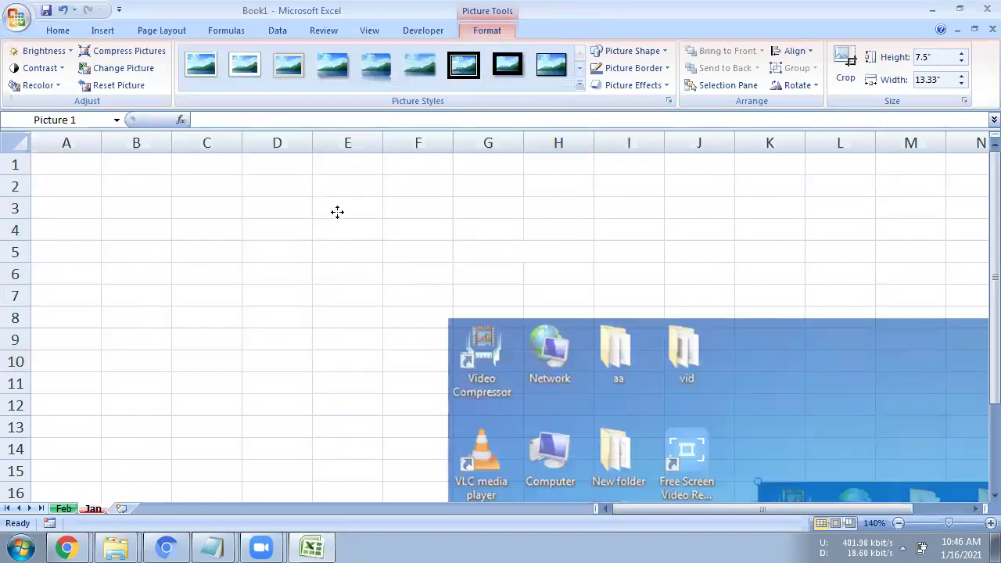
left_click_drag(337, 212, 335, 210)
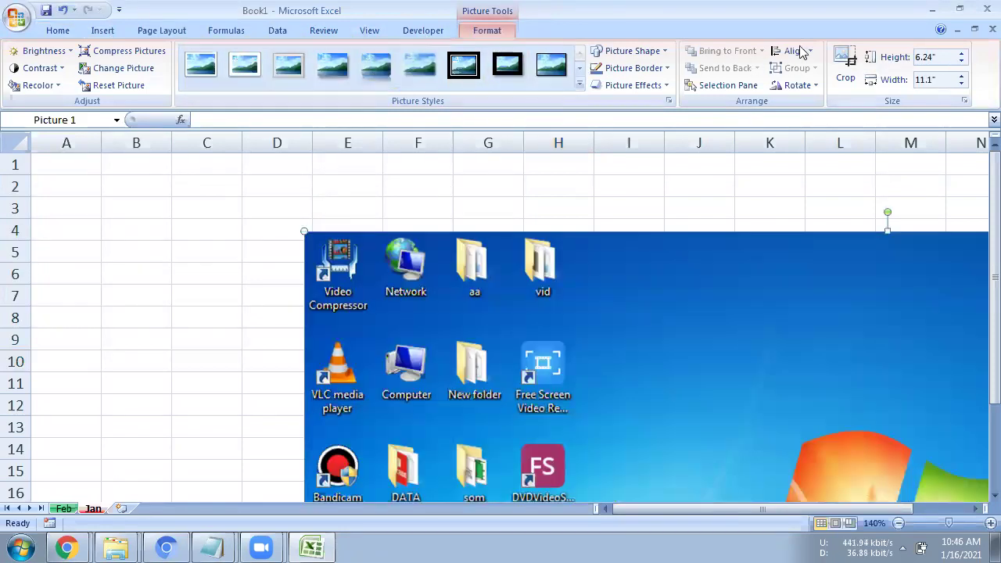
left_click(439, 213)
left_click(428, 276)
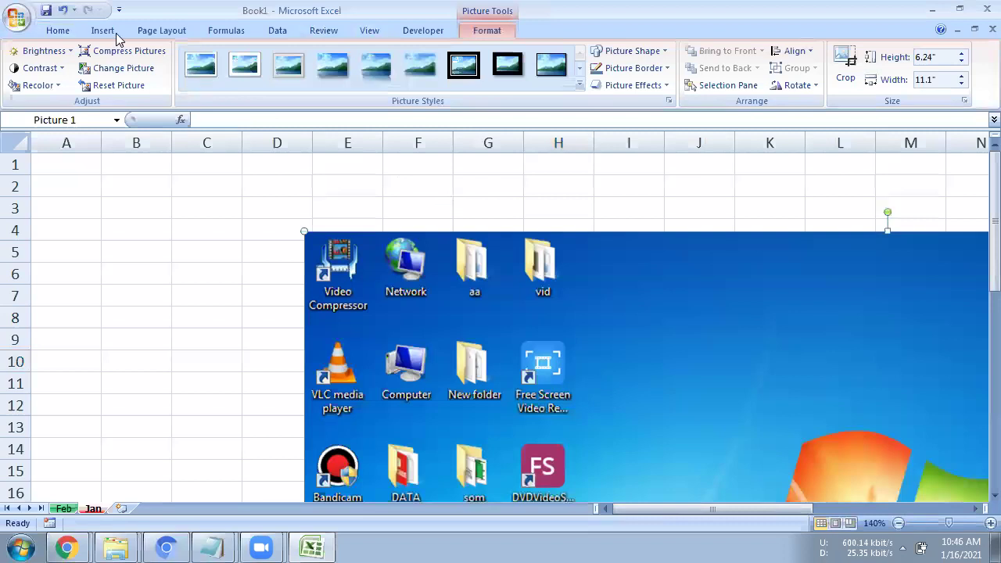
key("Delete")
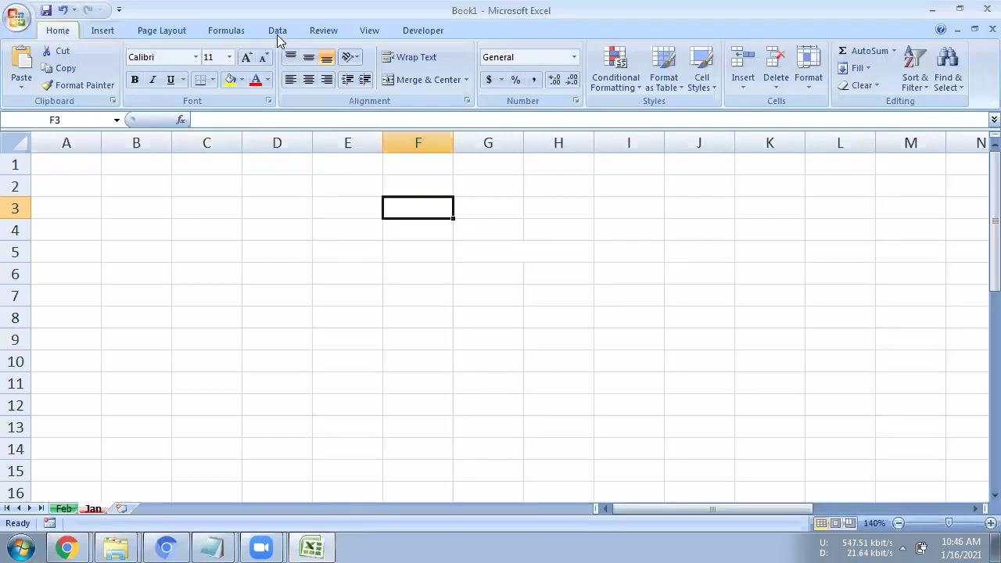
left_click(277, 32)
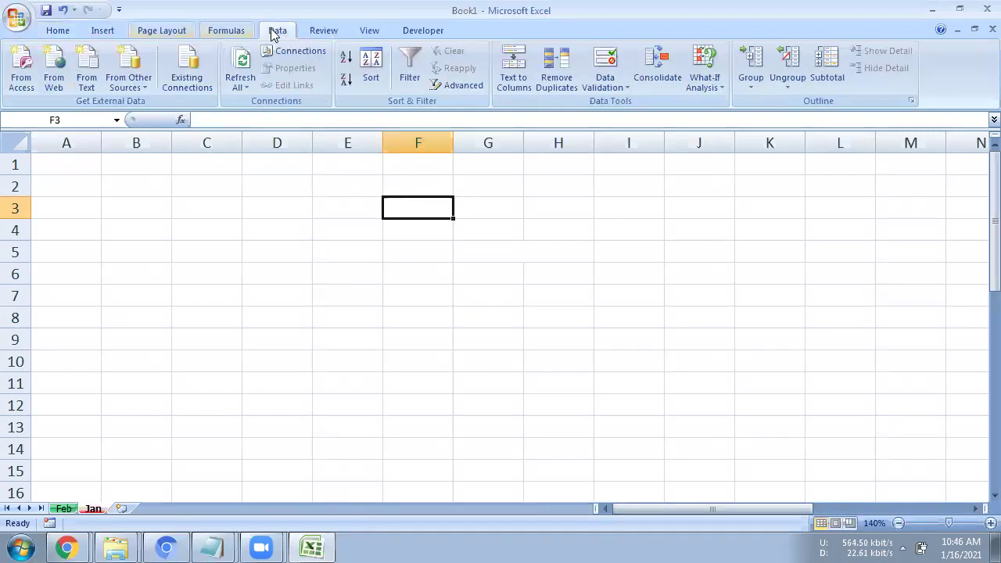
left_click(58, 31)
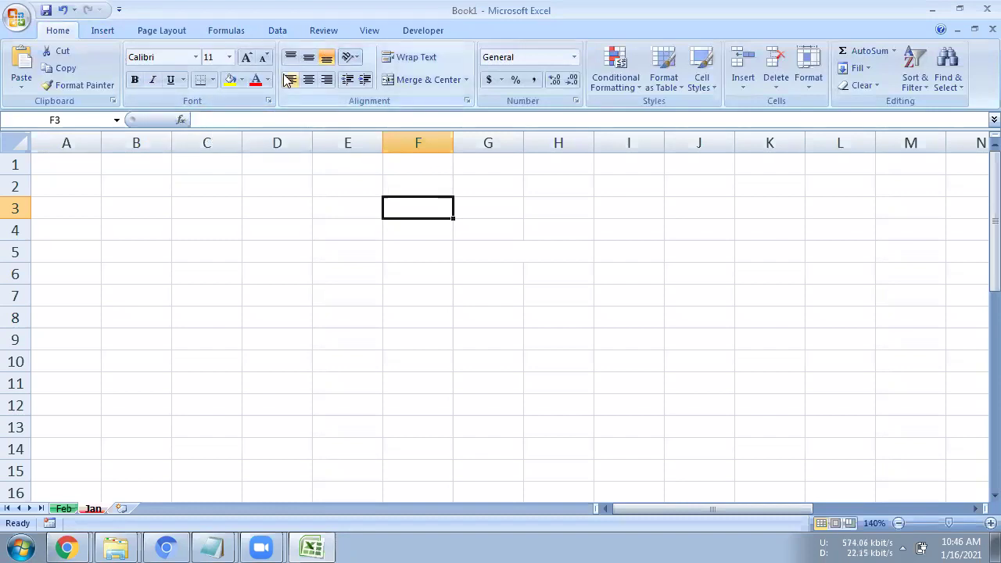
left_click(239, 257)
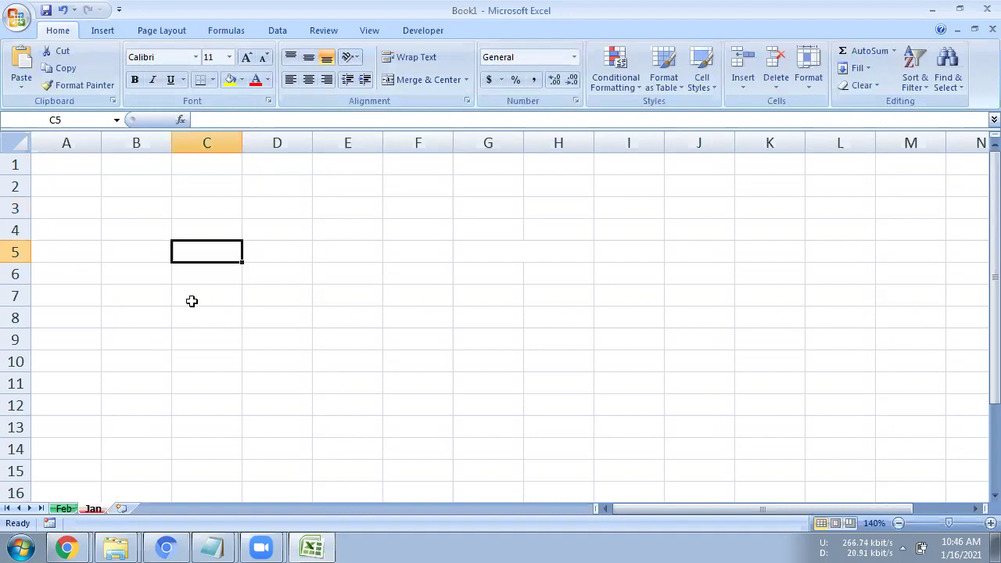
left_click(83, 170)
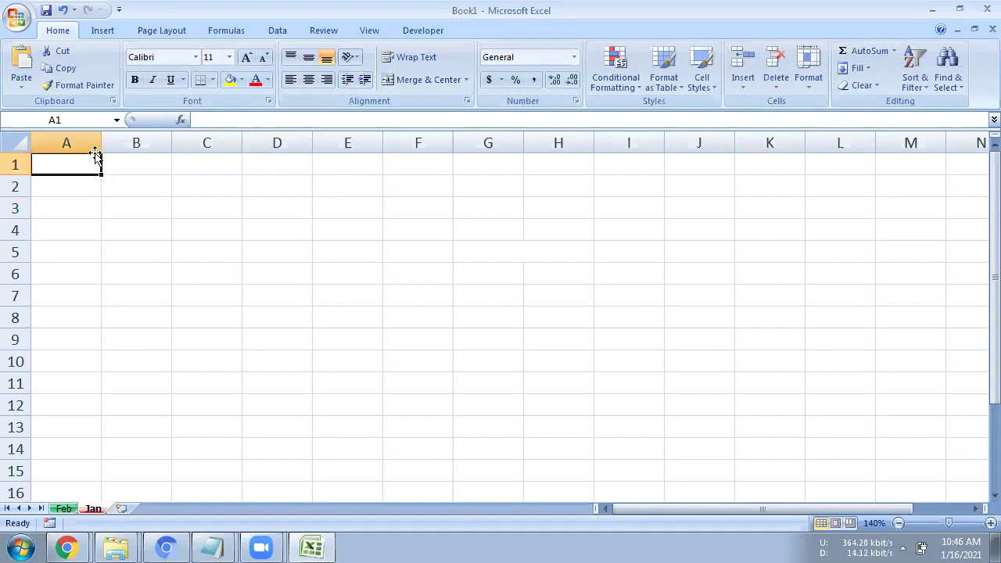
left_click_drag(15, 164, 17, 231)
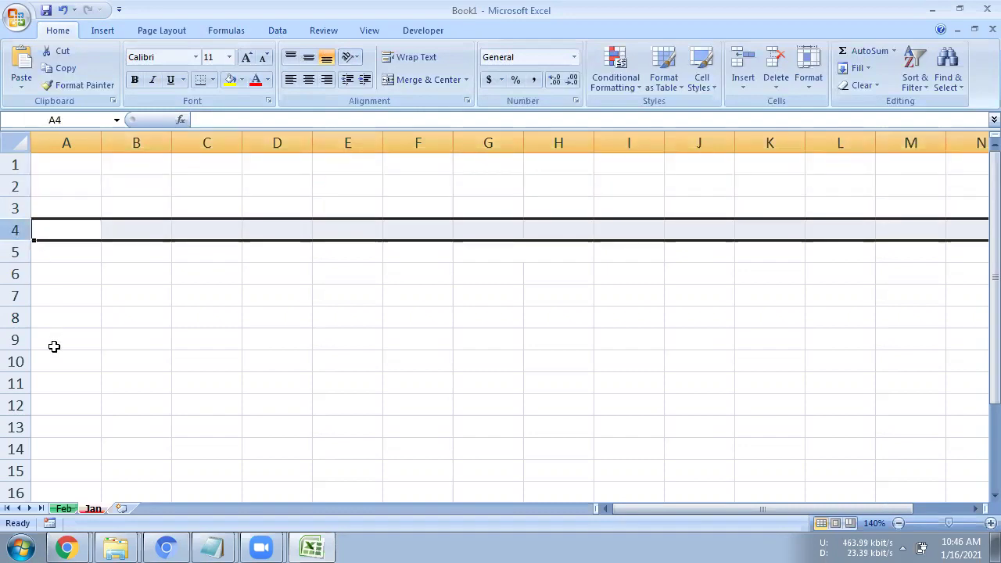
left_click(64, 335)
key("Down")
key("Down")
key("Down")
key("Down")
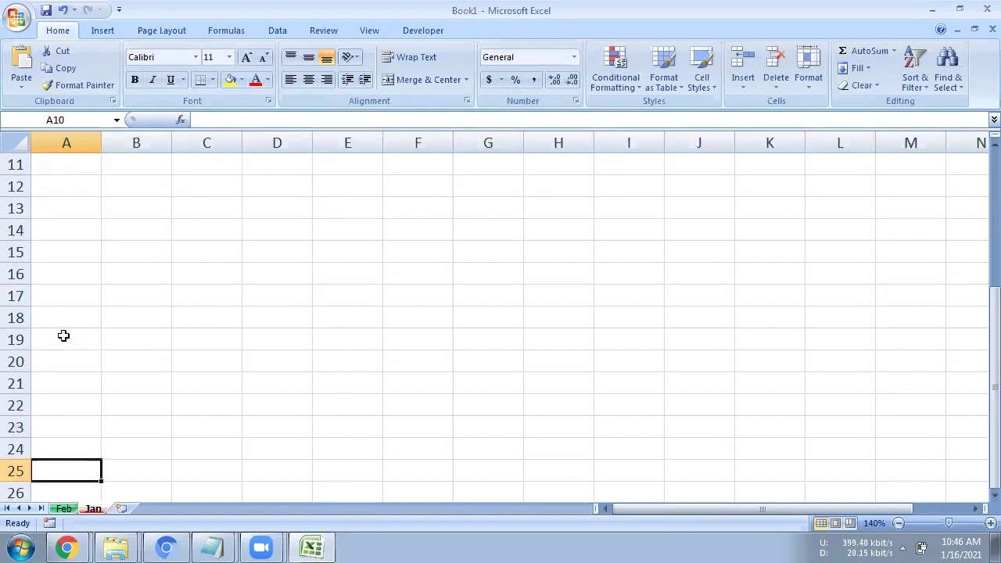
key("Down")
key("Down")
key("Down")
key("Down")
key("Down")
key("Down")
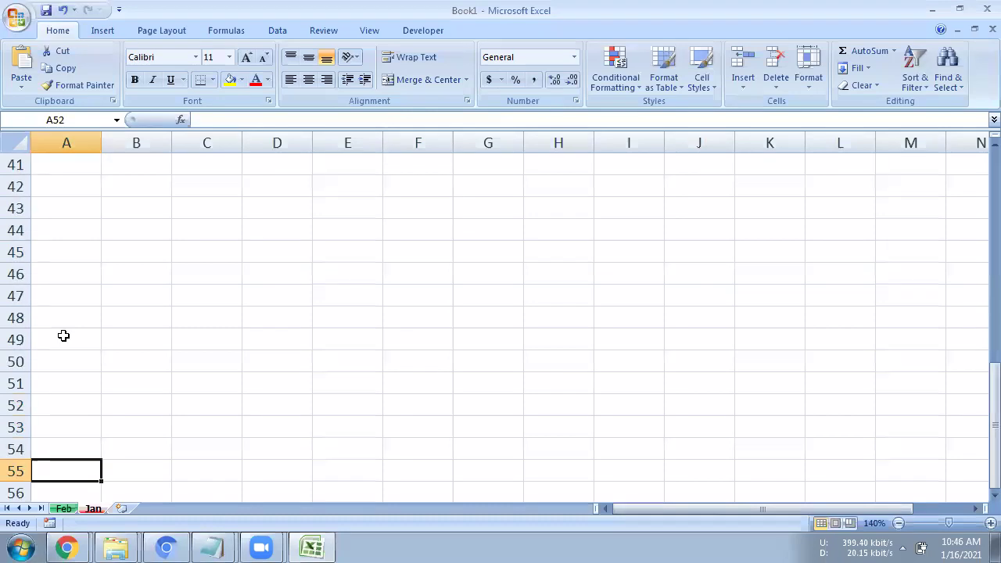
key("Down")
key("Down")
key("Down")
key("Down")
key("Down")
key("Down")
key("Down")
key("Down")
key("Down")
key("Down")
key("Down")
key("Down")
key("Down")
key("Down")
key("Down")
key("Down")
key("Down")
key("Down")
key("Down")
key("Down")
key("Down")
key("Down")
key("Down")
key("Down")
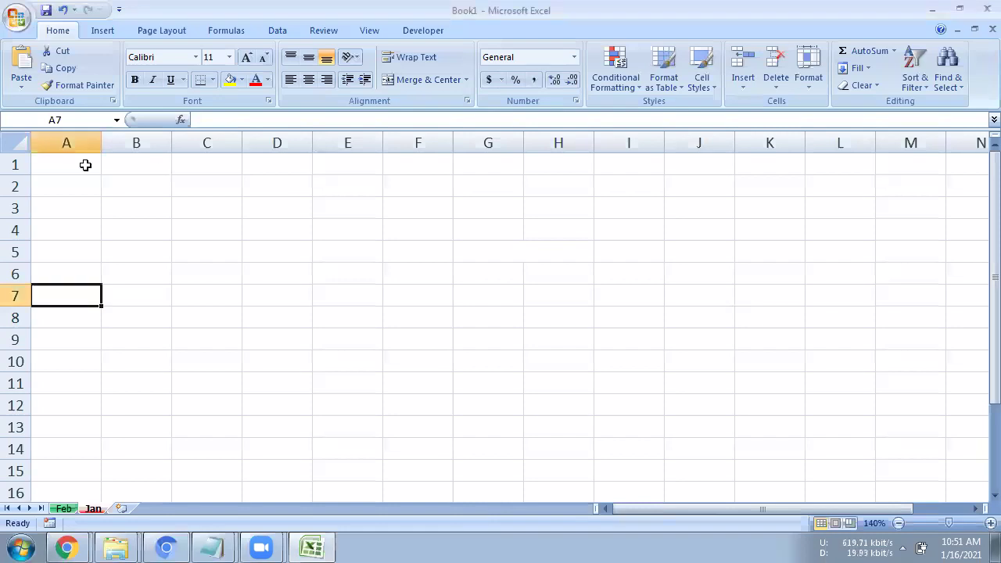
key("ctrl+Down")
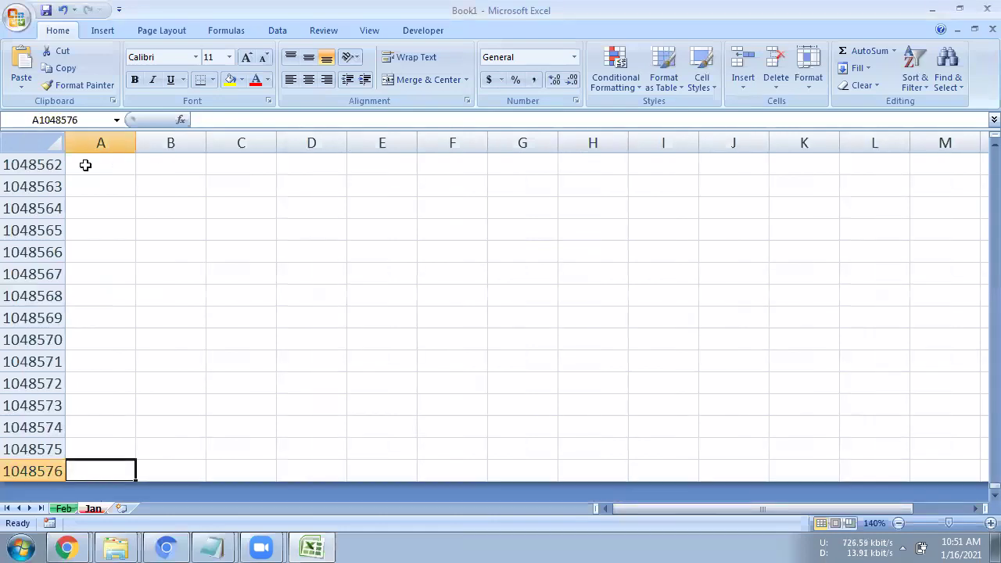
key("ctrl+Up")
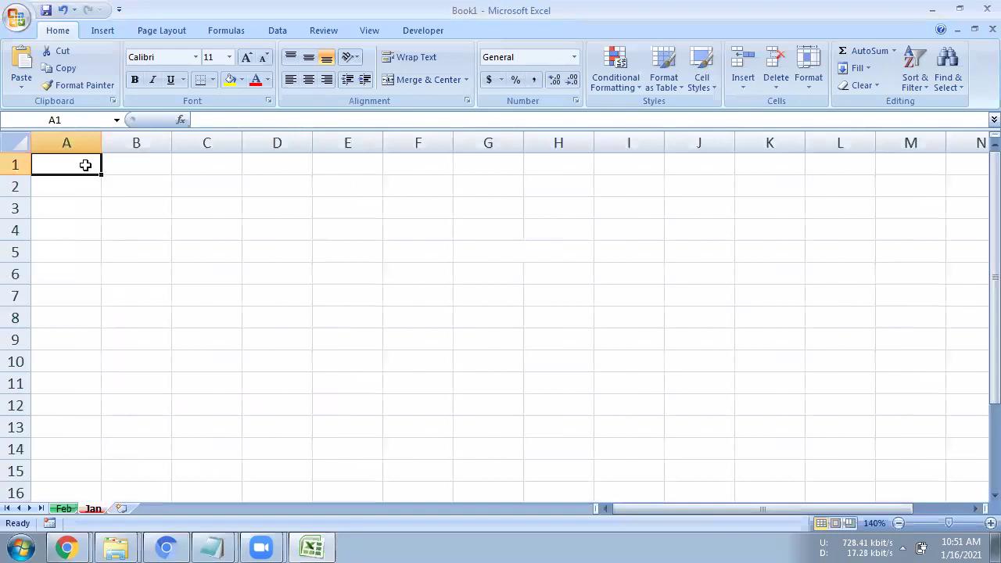
key("ctrl+Right")
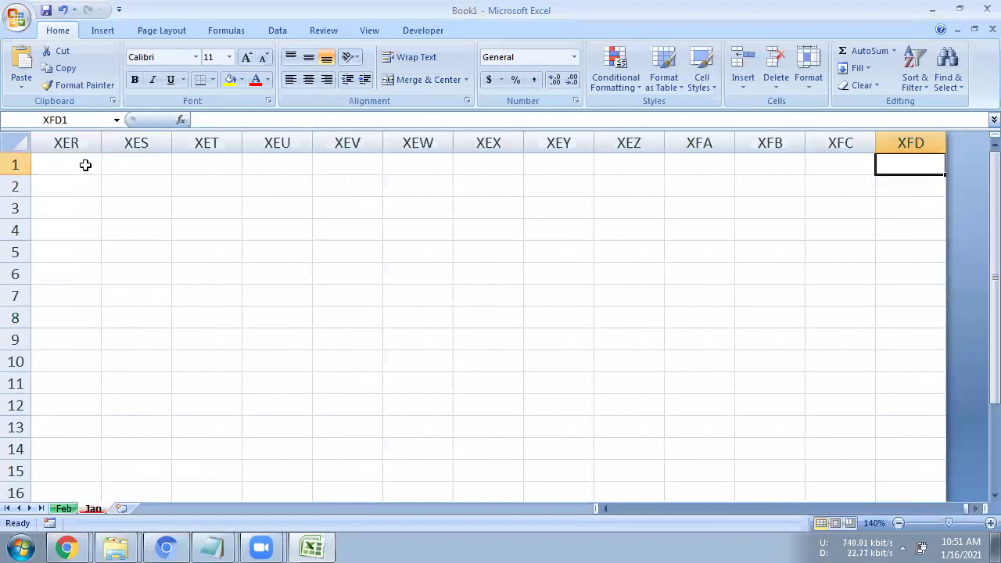
key("ctrl+Left")
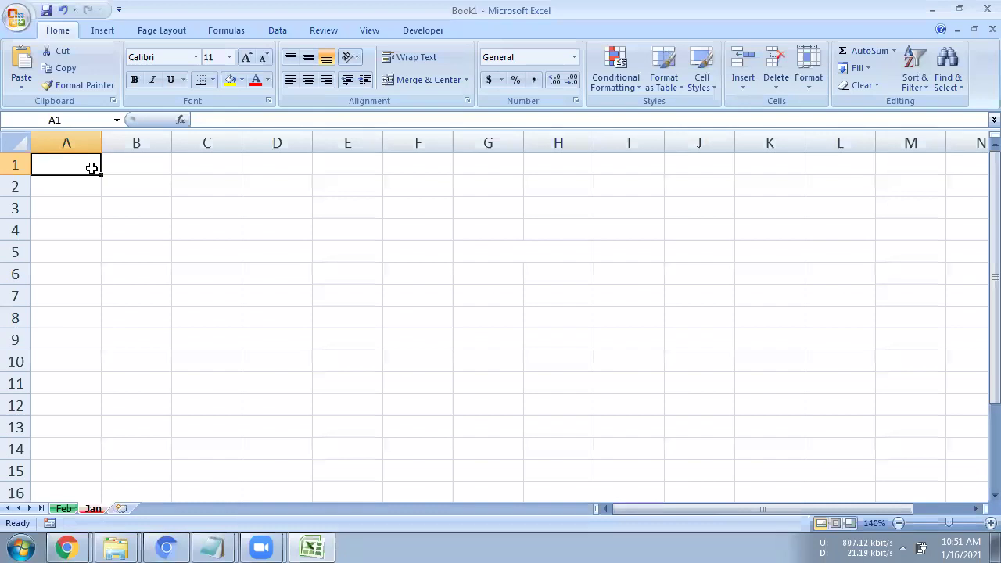
key("Down")
key("Down")
key("Down")
key("Down")
key("Down")
key("Down")
key("Down")
key("Down")
key("Up")
key("Up")
key("Up")
key("Up")
key("Up")
key("Up")
key("Up")
key("Up")
key("Right")
key("Right")
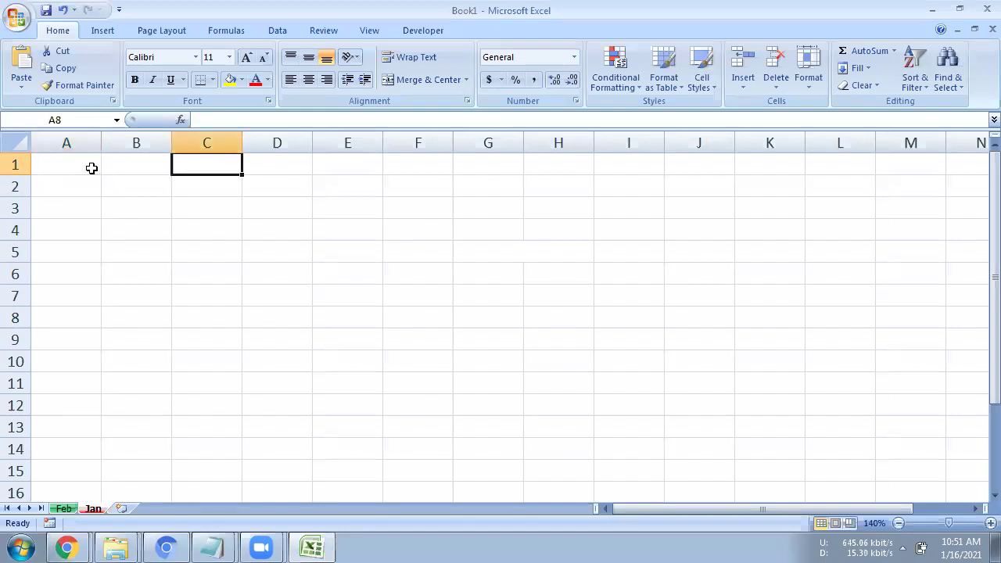
key("Right")
key("Right")
key("Right")
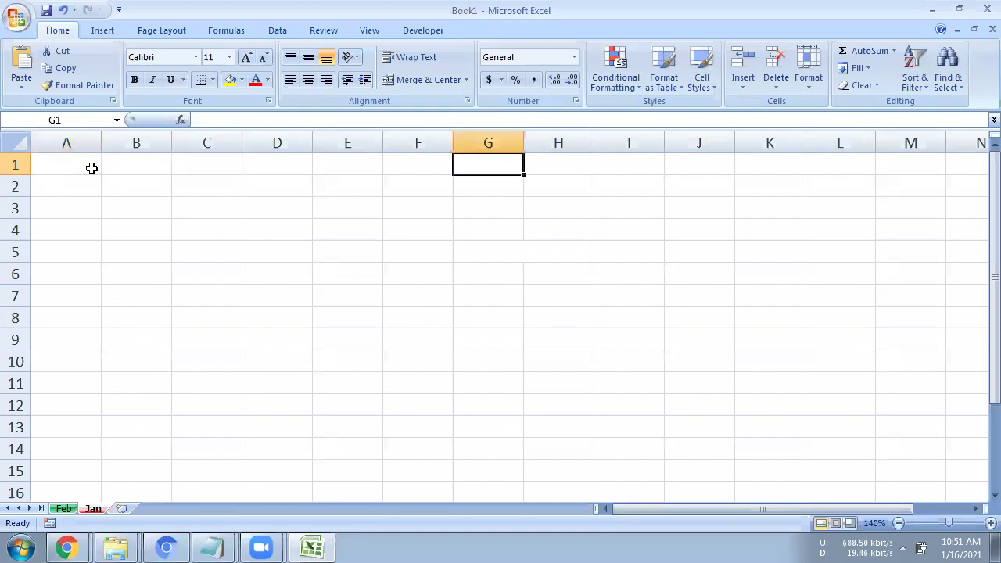
key("Left")
key("Left")
key("Left")
key("Left")
key("Down")
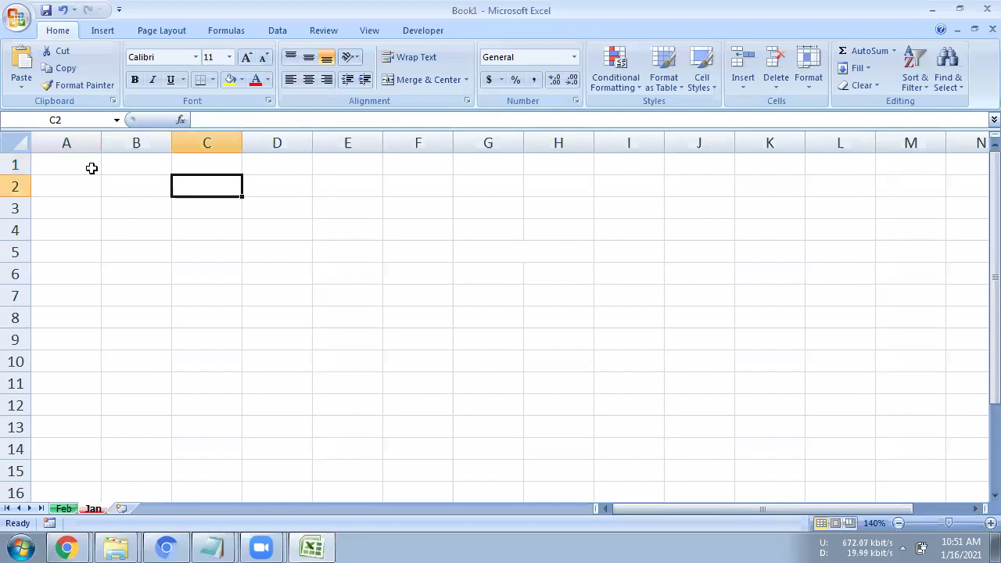
key("Down")
key("Down")
key("Down")
key("Right")
key("Up")
key("Up")
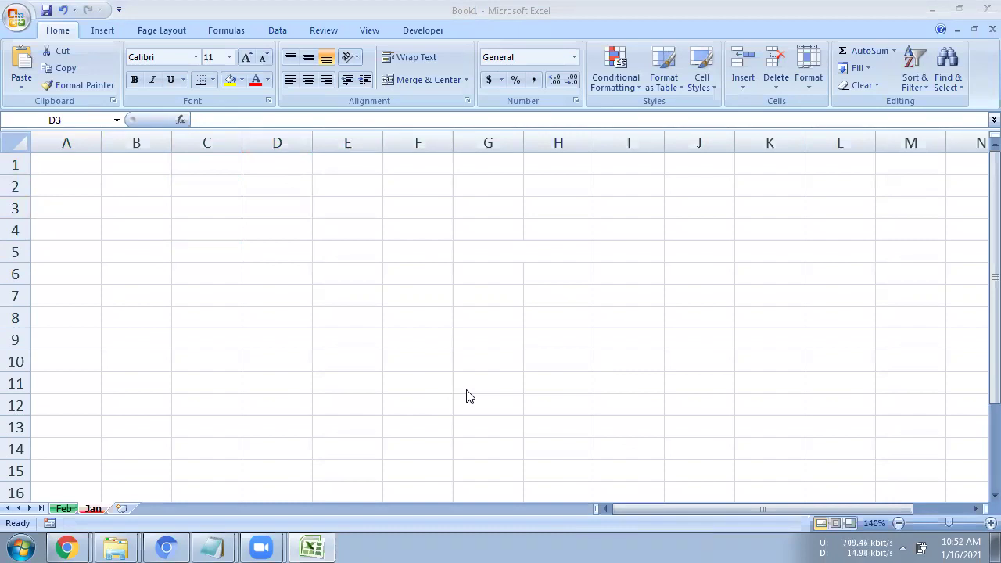
Step: Return focus to the Excel window and extend the selection to cover cells D3:F10 on Jan
left_click(275, 203)
left_click(430, 365, "shift")
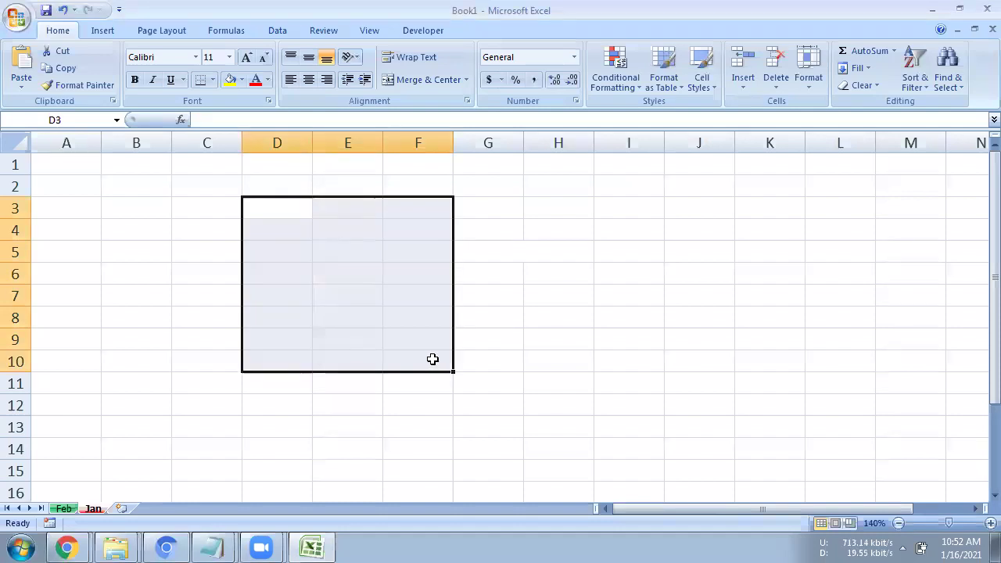